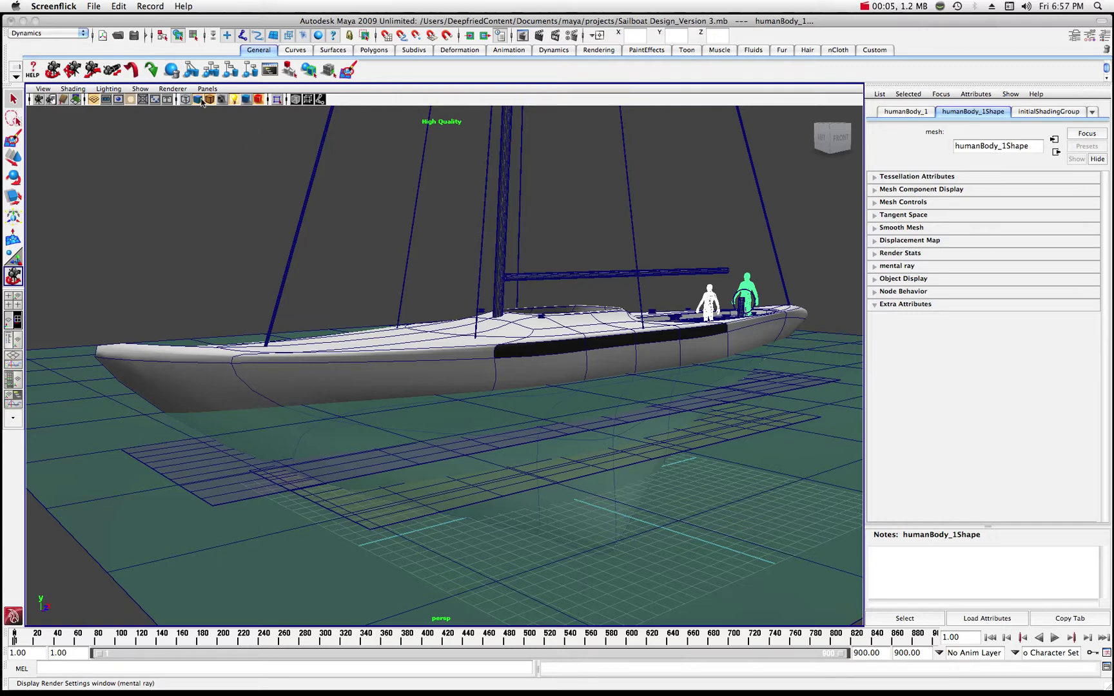
Start a new empty scene, discarding the unsaved sailboat scene
click(49, 73)
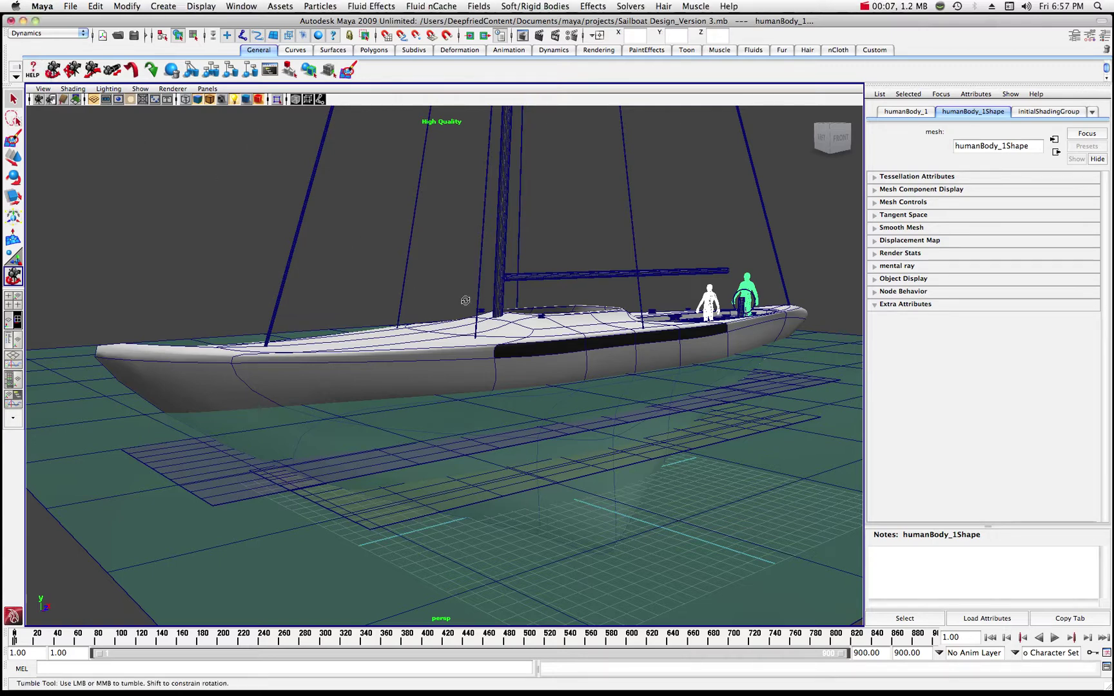
drag(615, 340, 470, 325)
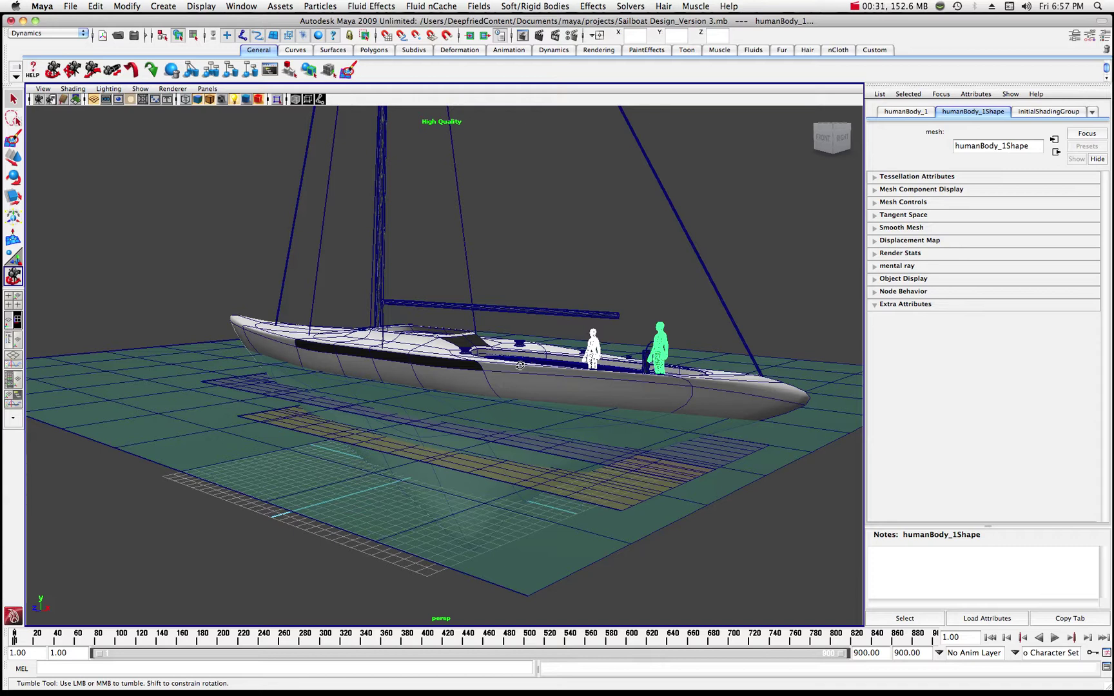
drag(373, 337, 382, 340)
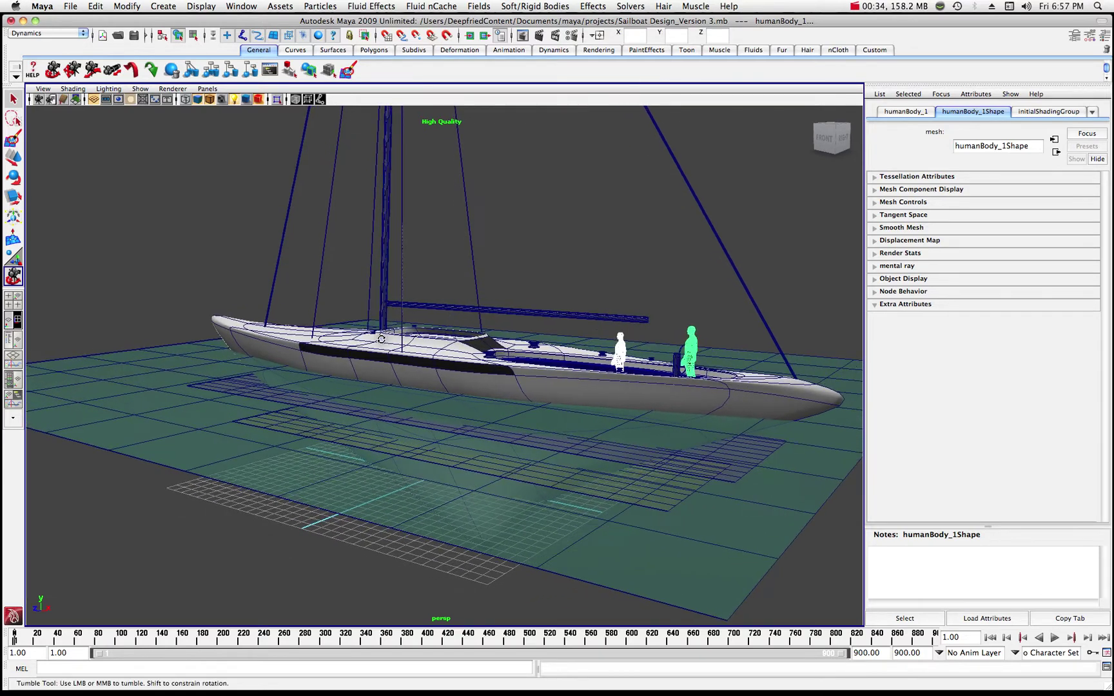
click(72, 7)
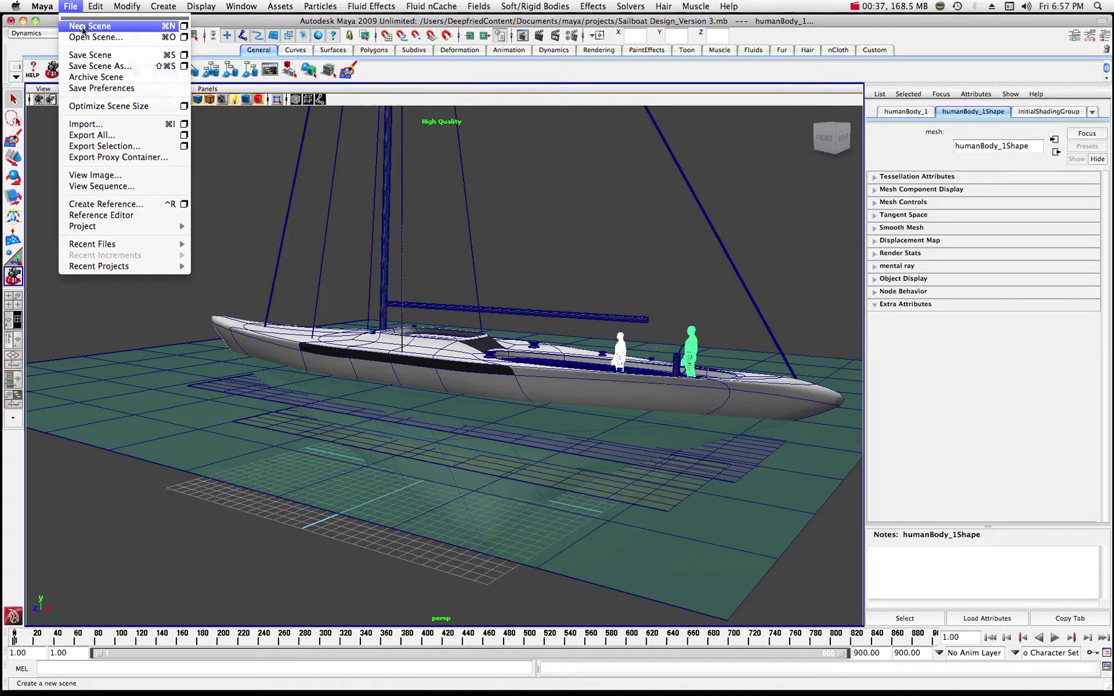
click(83, 27)
click(527, 204)
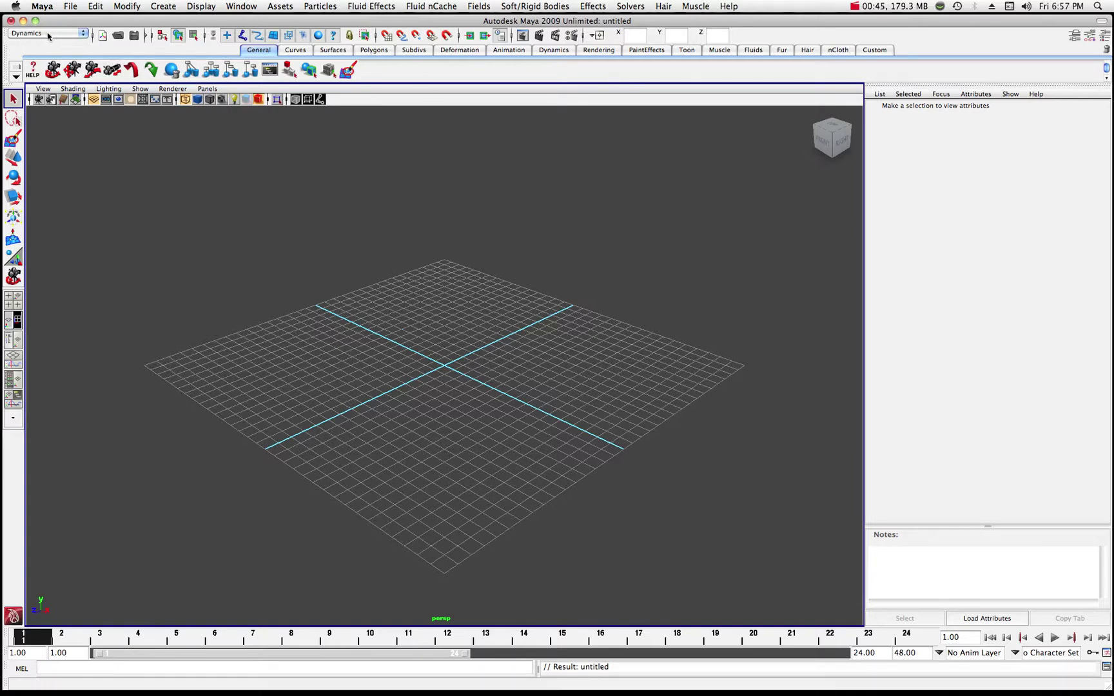
Create an ocean with a preview plane from the Create Ocean options
click(375, 7)
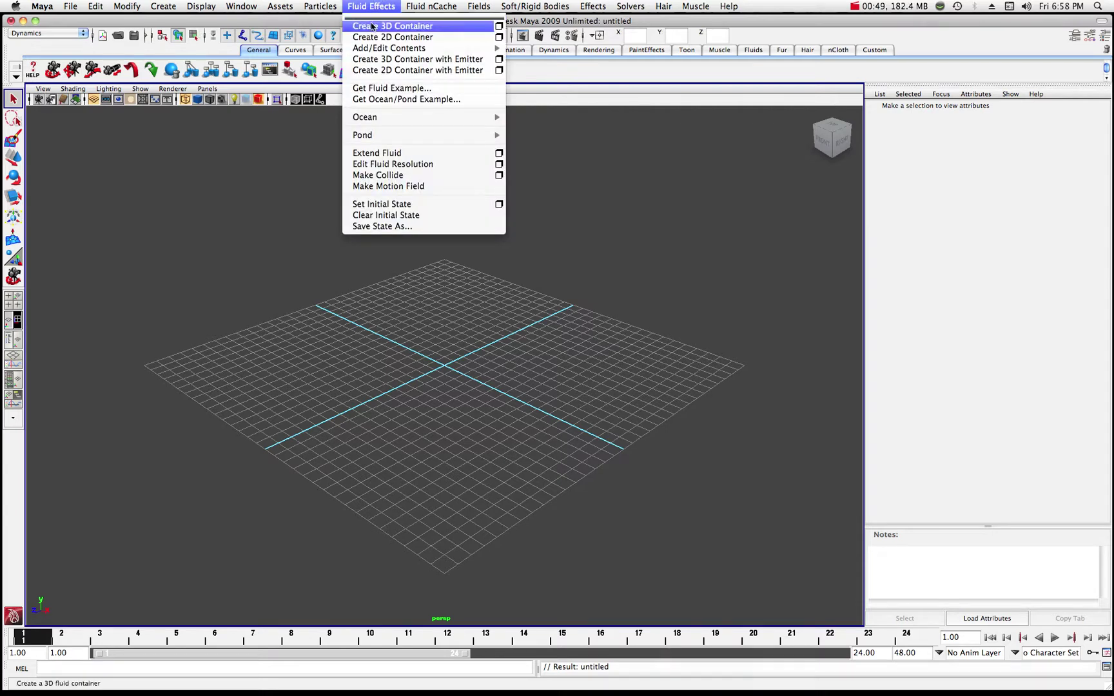
mouse_move(380, 120)
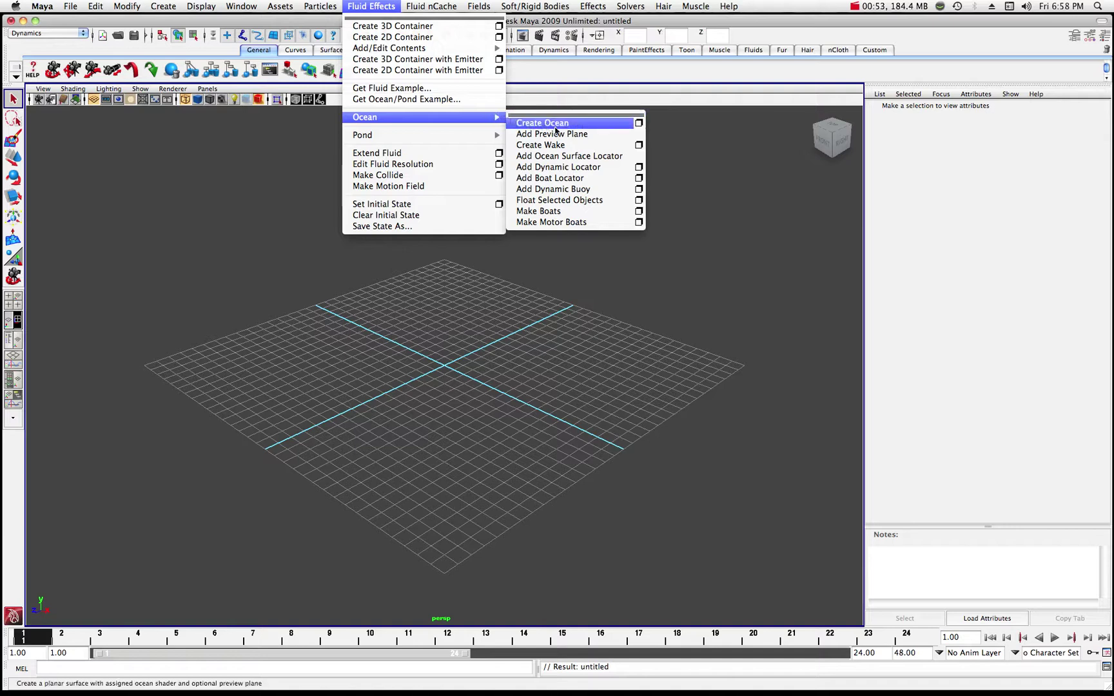
click(639, 124)
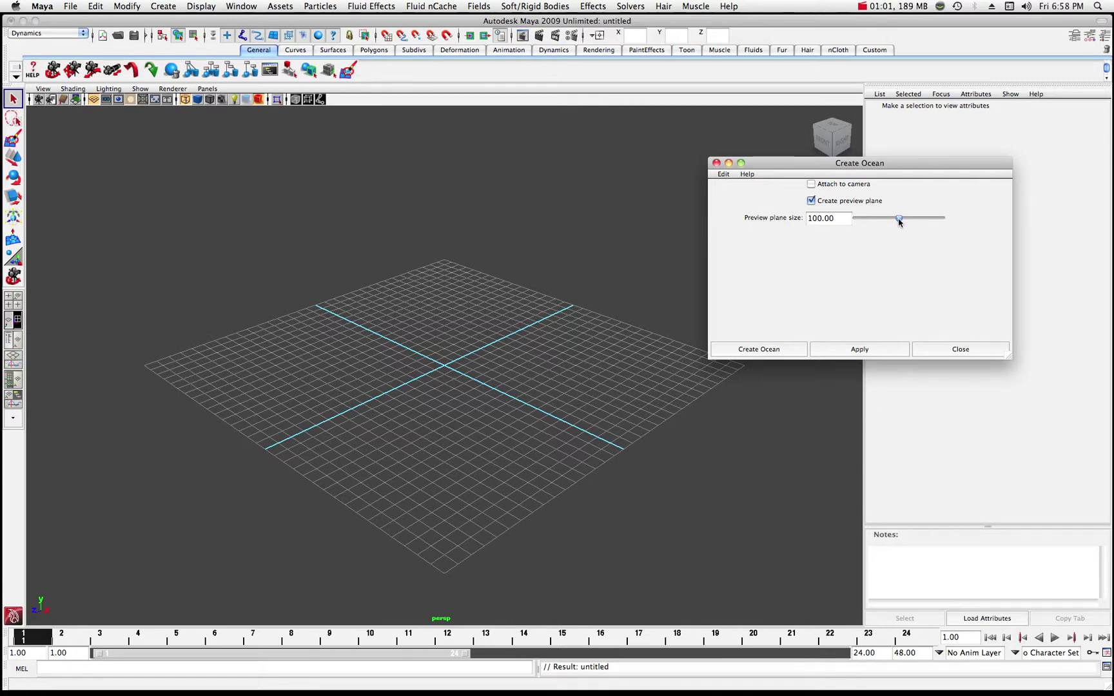
click(758, 349)
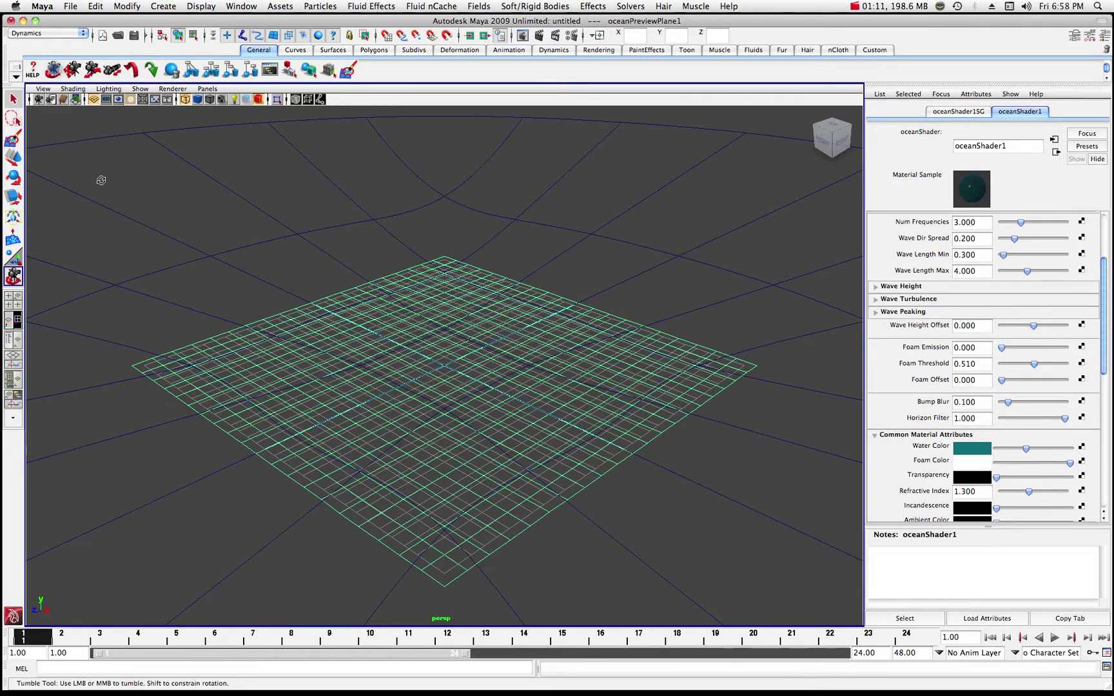
Tilt the view over the ocean and re-render its waves with mental ray
alt+drag(102, 179, 197, 263)
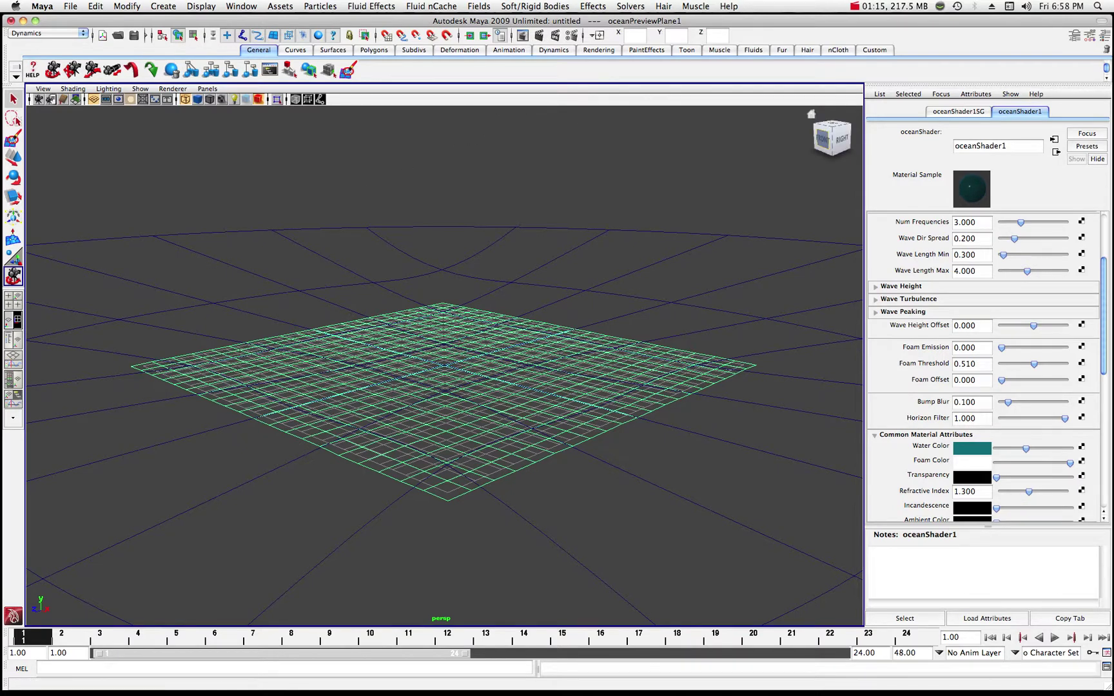
drag(1028, 122, 503, 187)
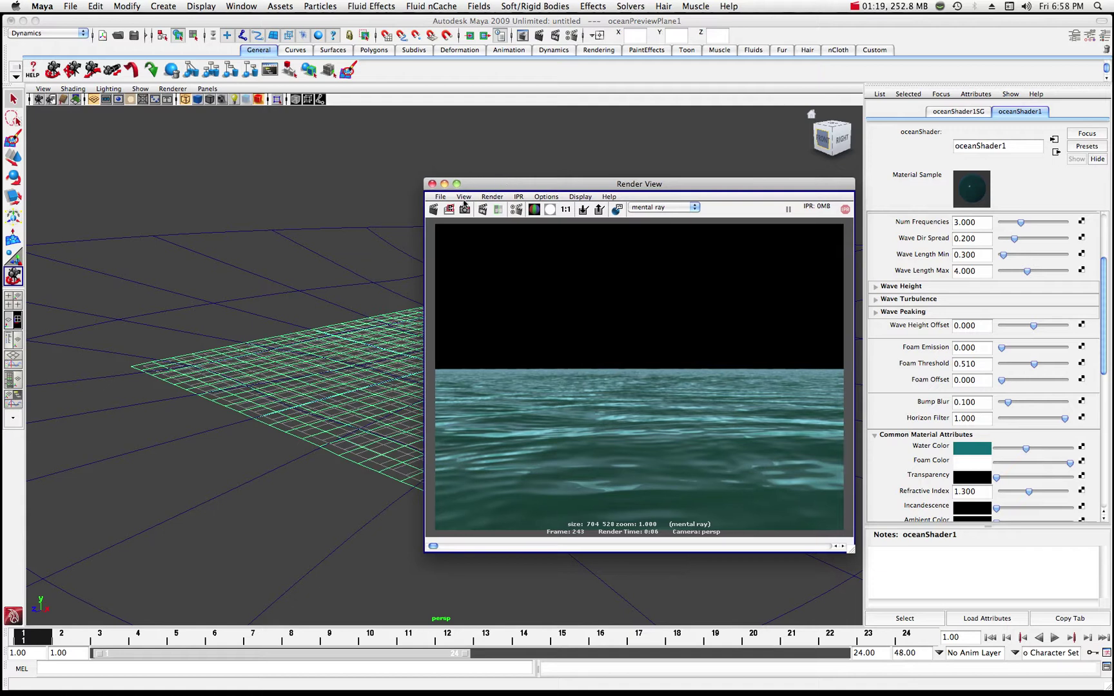
click(434, 211)
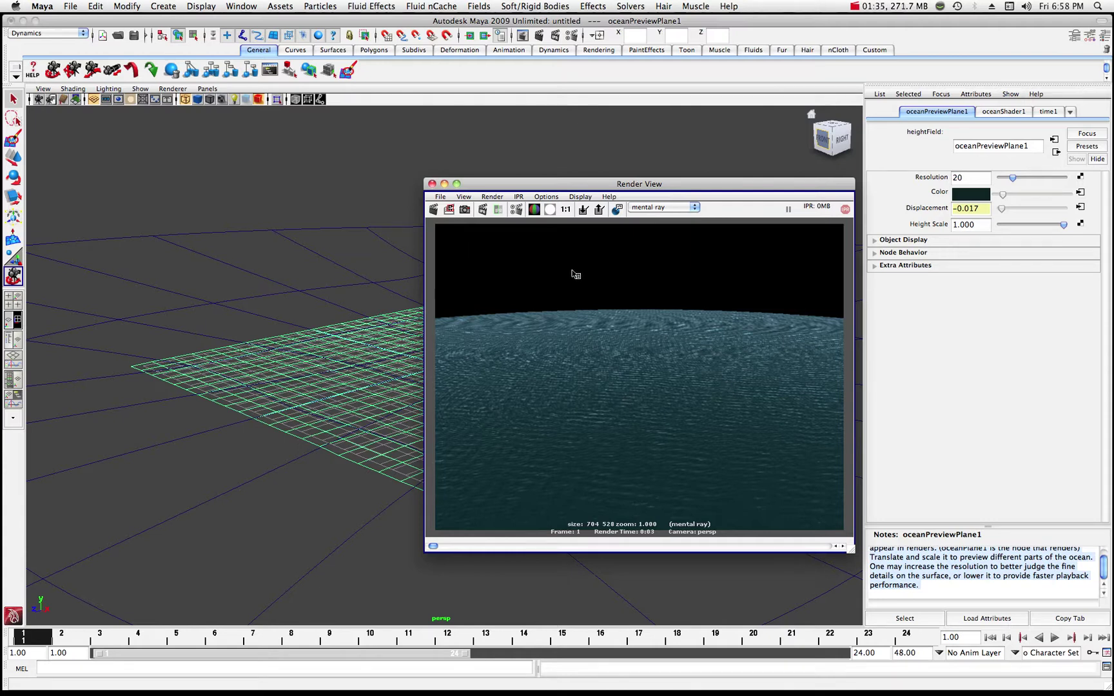
Close Render View and dolly in to a lower angle over the ocean
drag(529, 185, 547, 183)
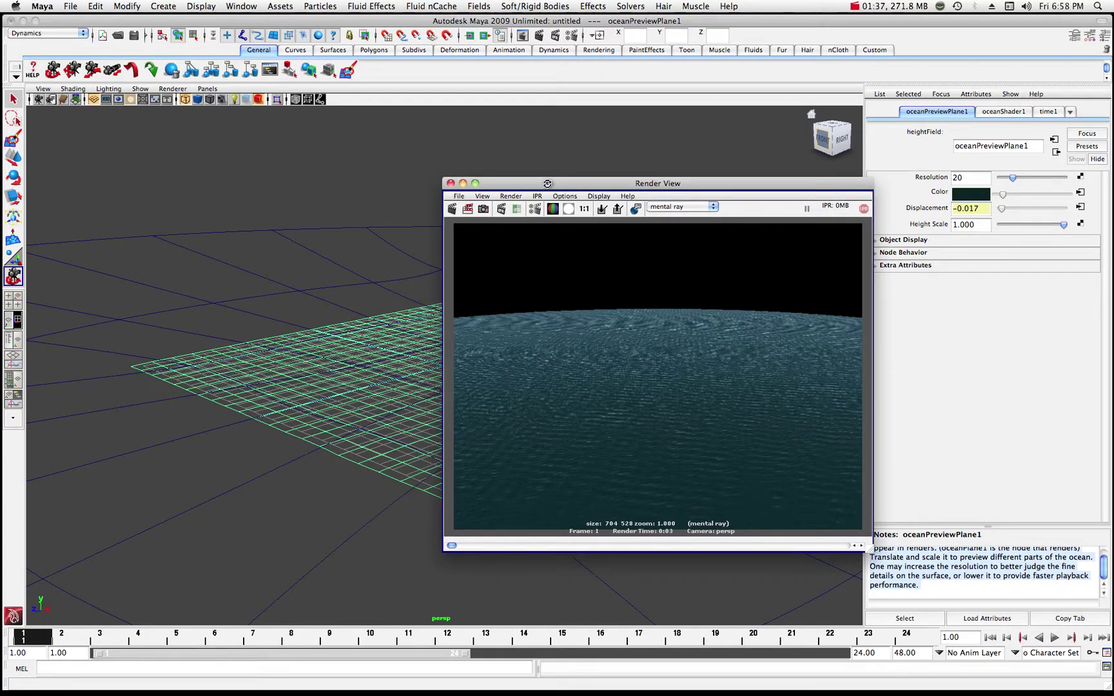
click(450, 183)
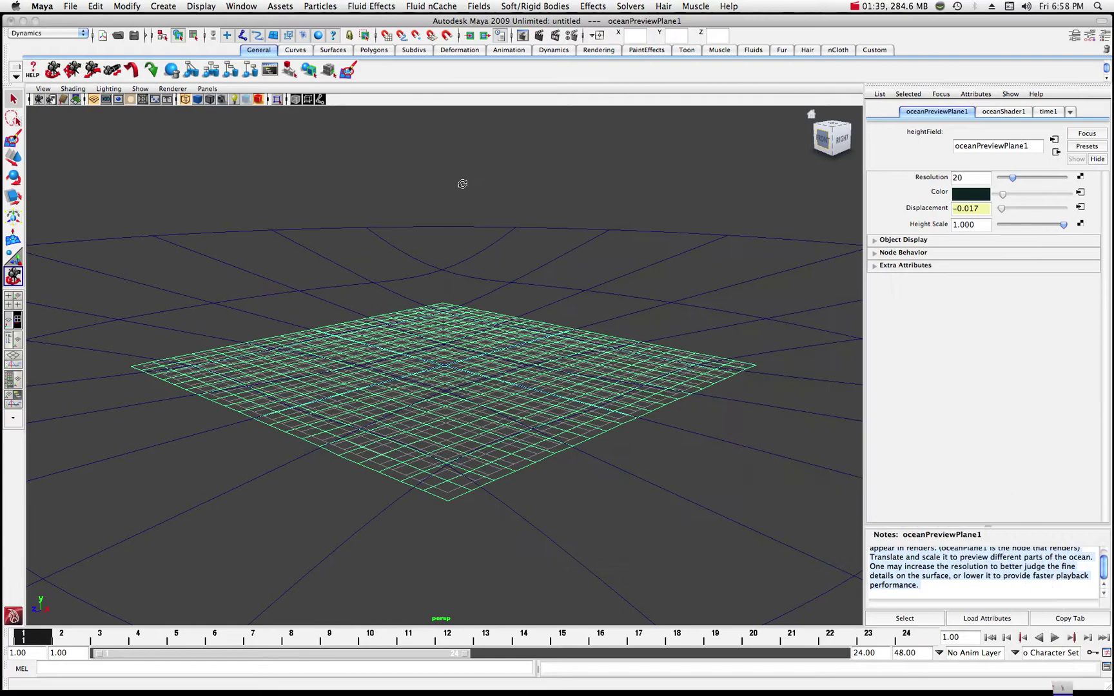
alt+drag(475, 359, 474, 355)
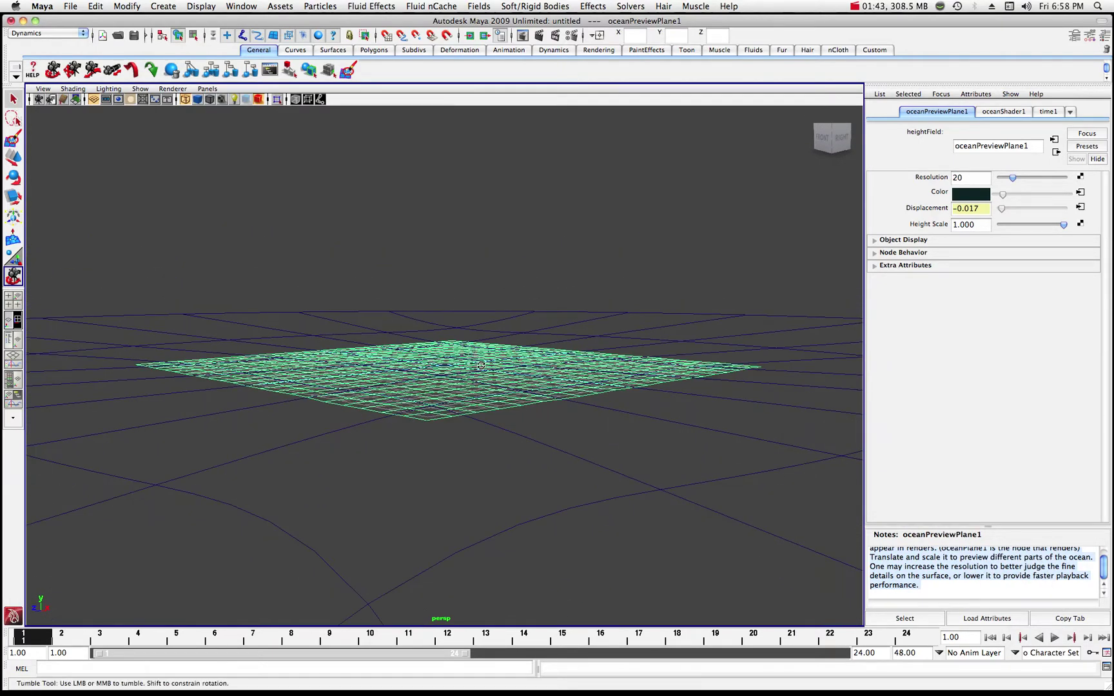
scroll(481, 365, up, 10)
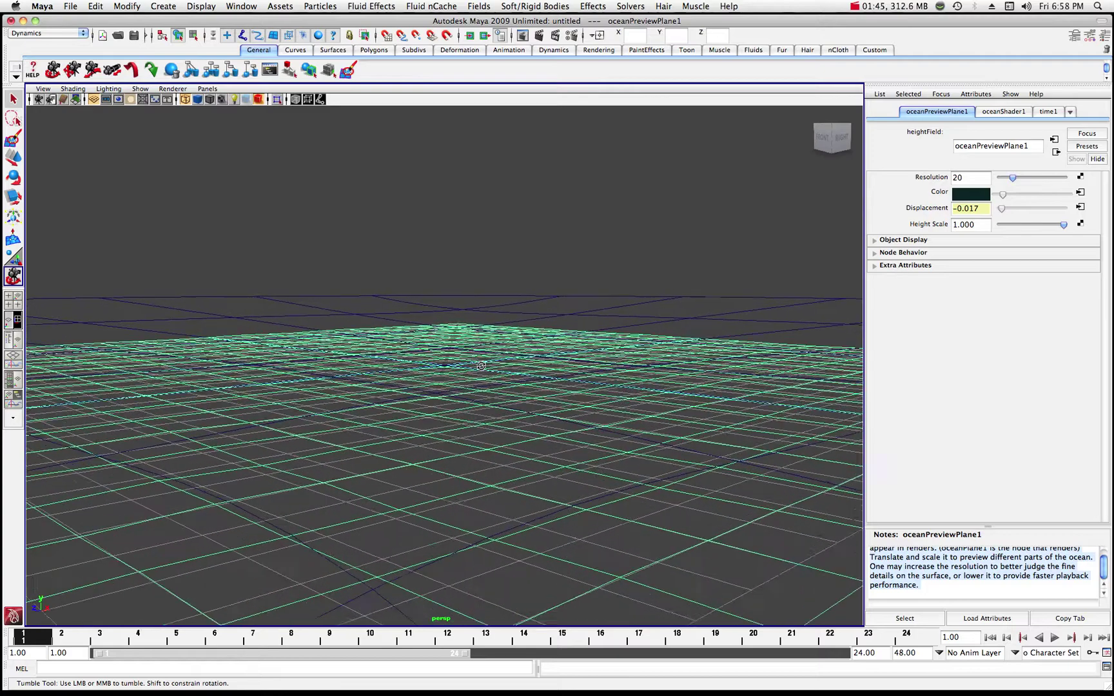
scroll(481, 365, up, 1)
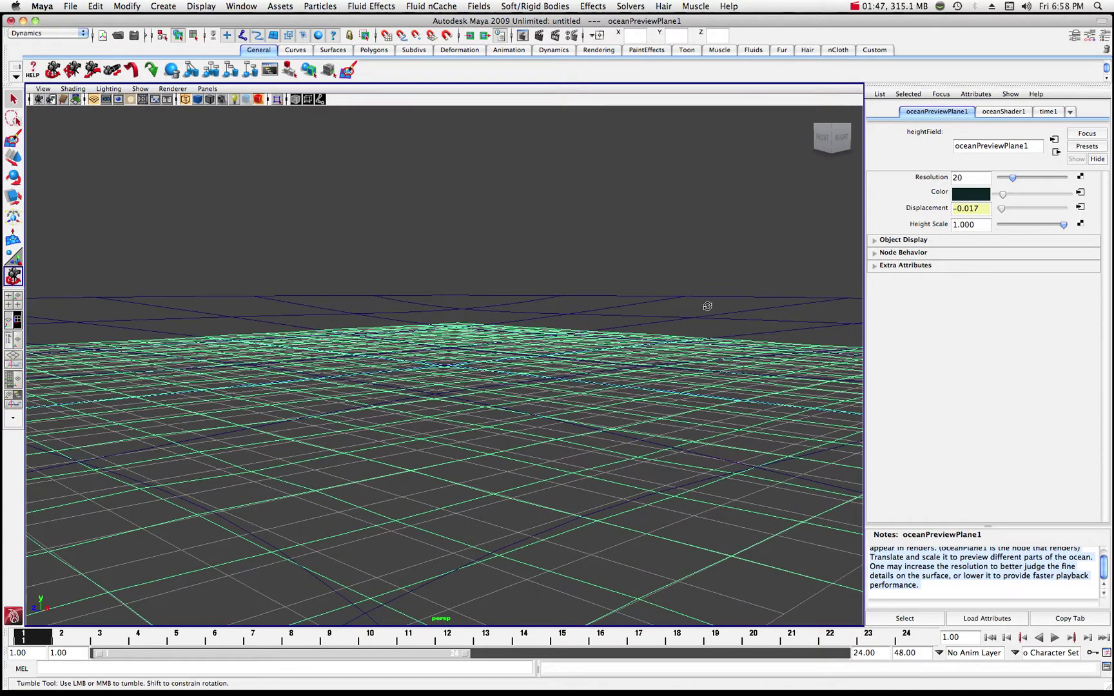
alt+drag(524, 405, 526, 403)
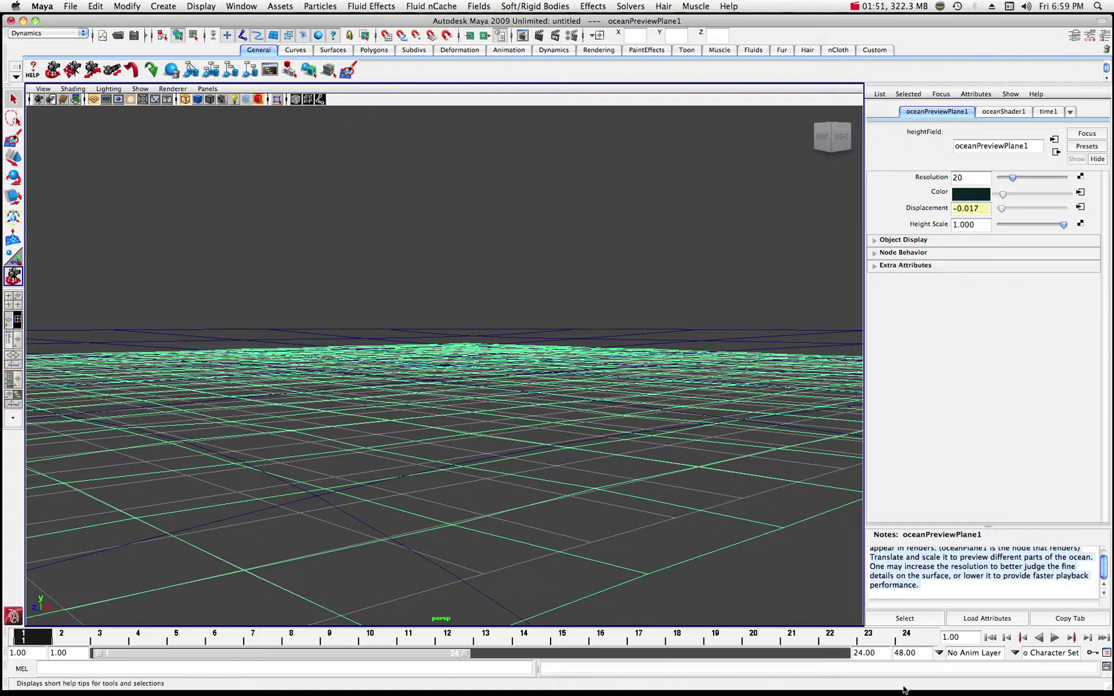
Set the playback end time to 600 and render the current frame
double_click(863, 653)
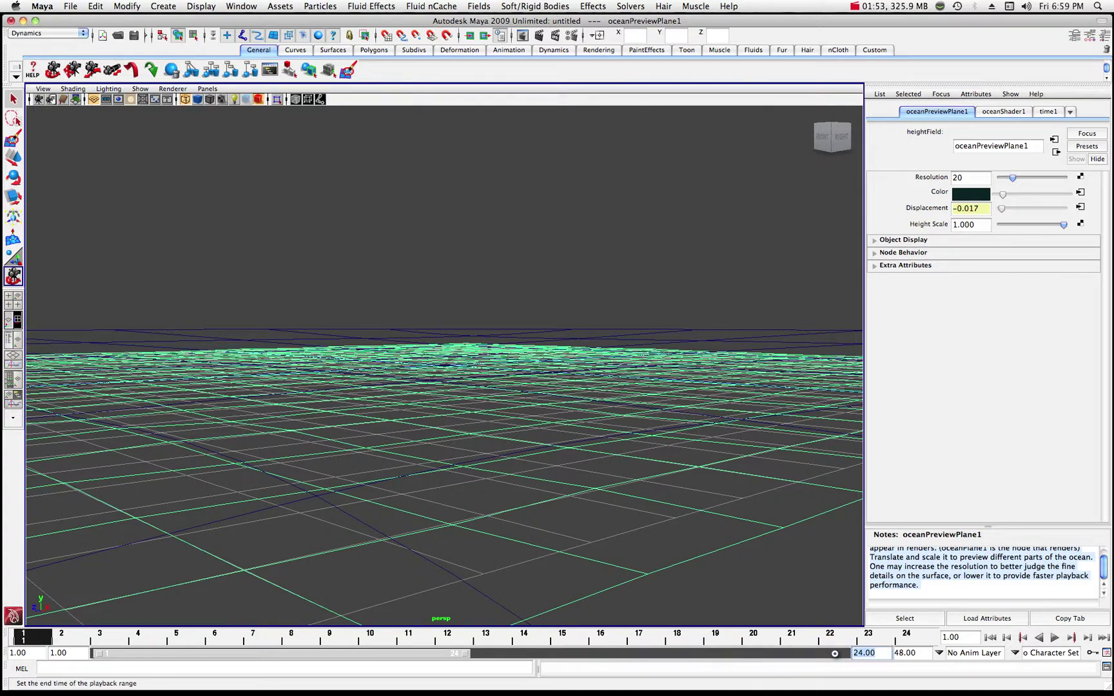
text(6)
key(Return)
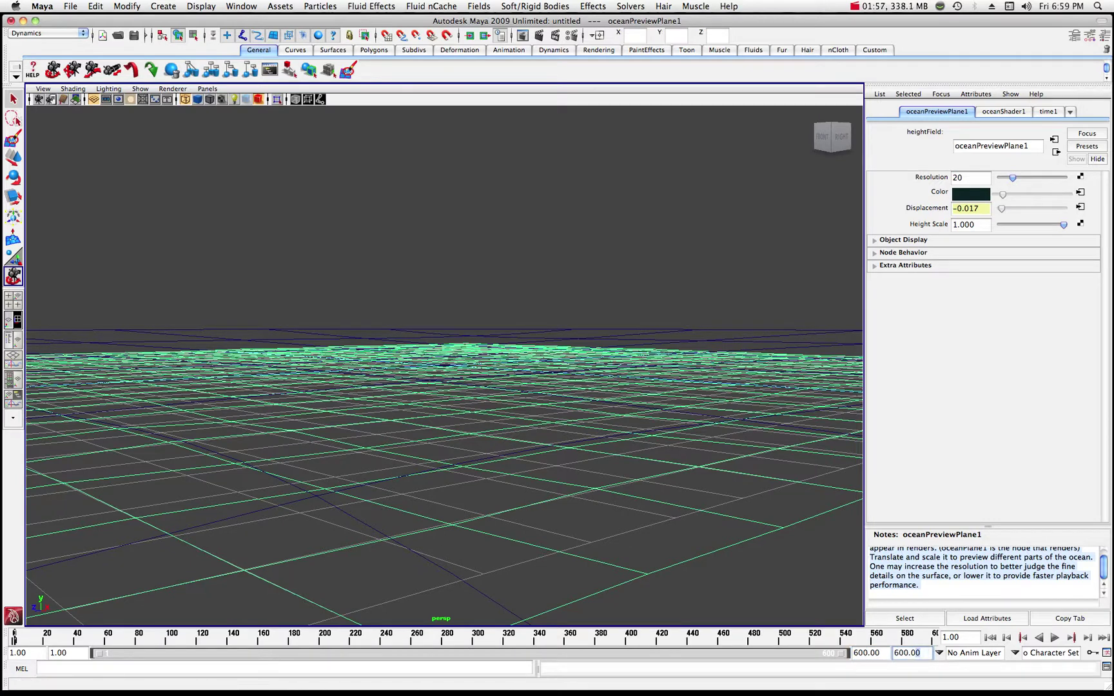
click(539, 37)
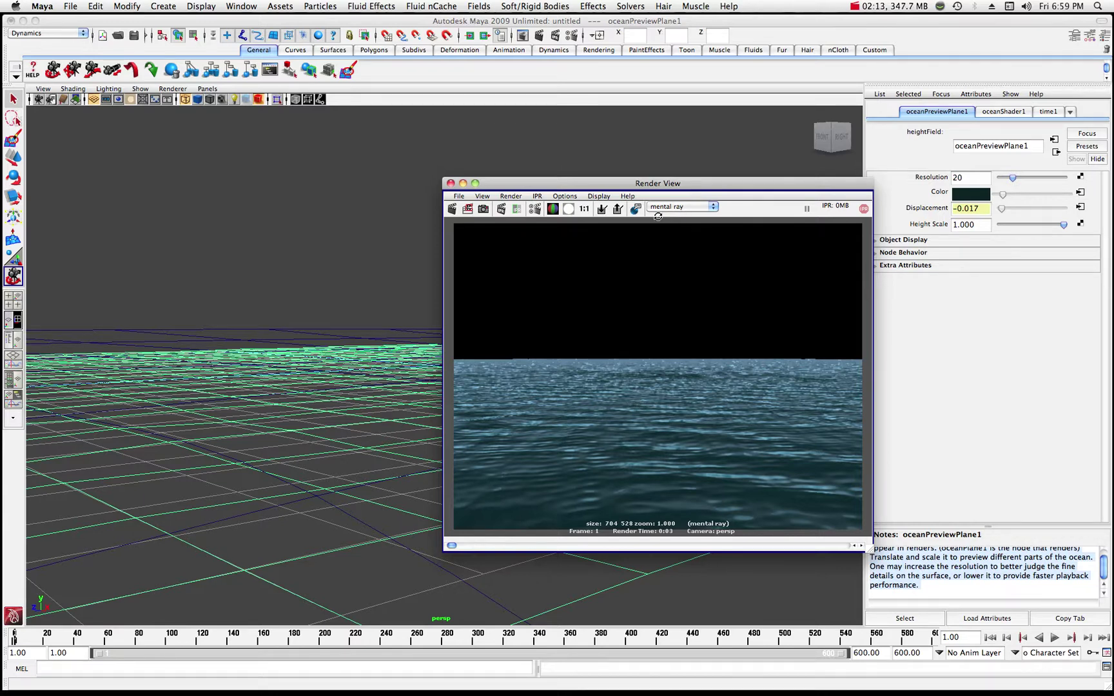
Render the ocean with Maya Software for comparison
click(715, 207)
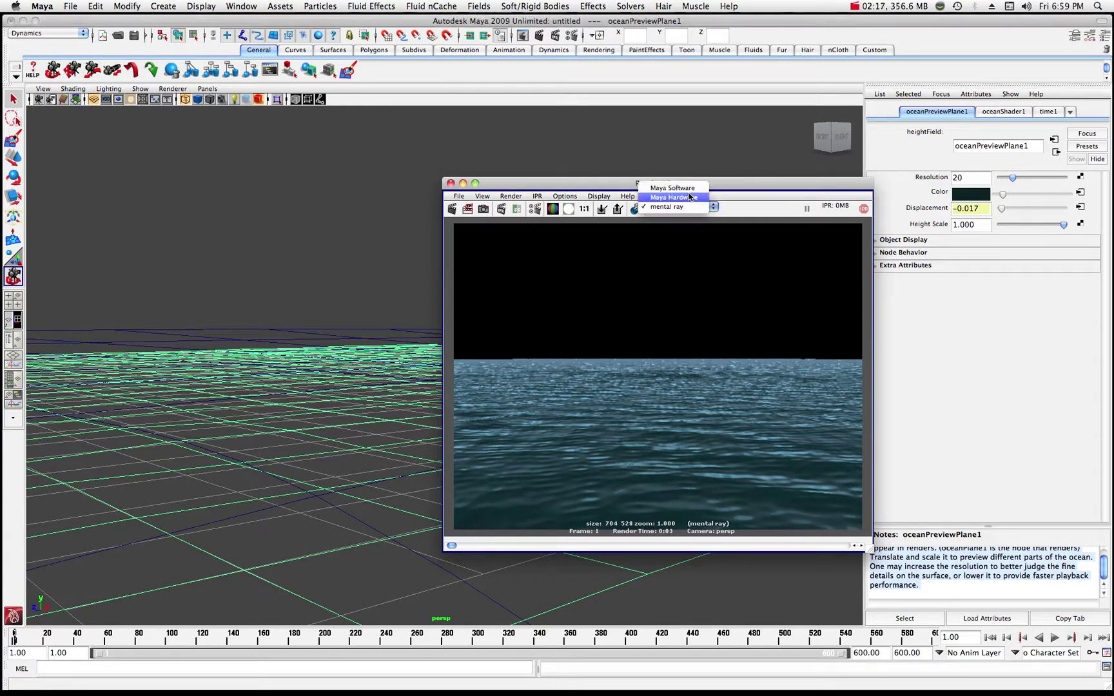
click(689, 191)
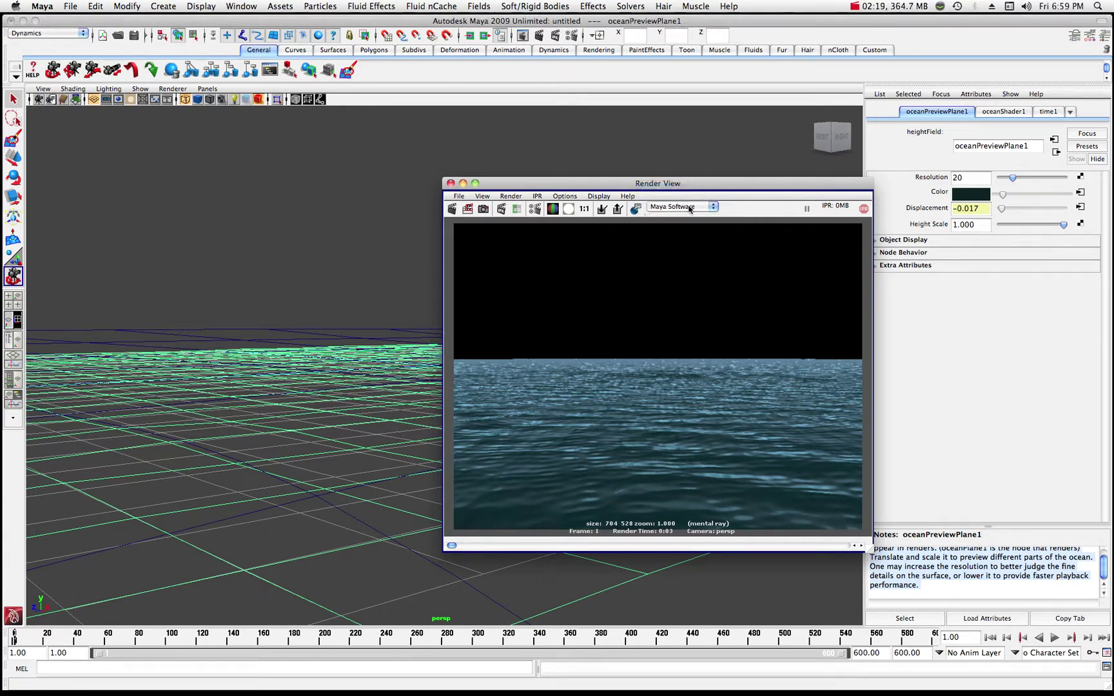
click(452, 208)
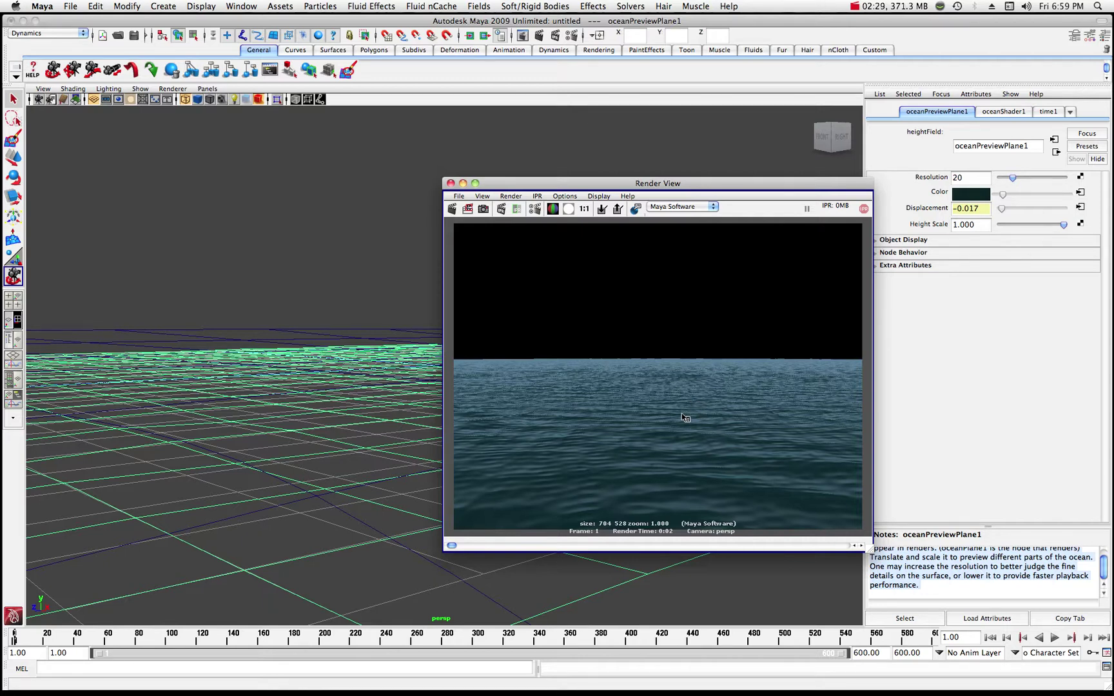
Switch back to mental ray, re-render the ocean, and minimise Render View
click(717, 207)
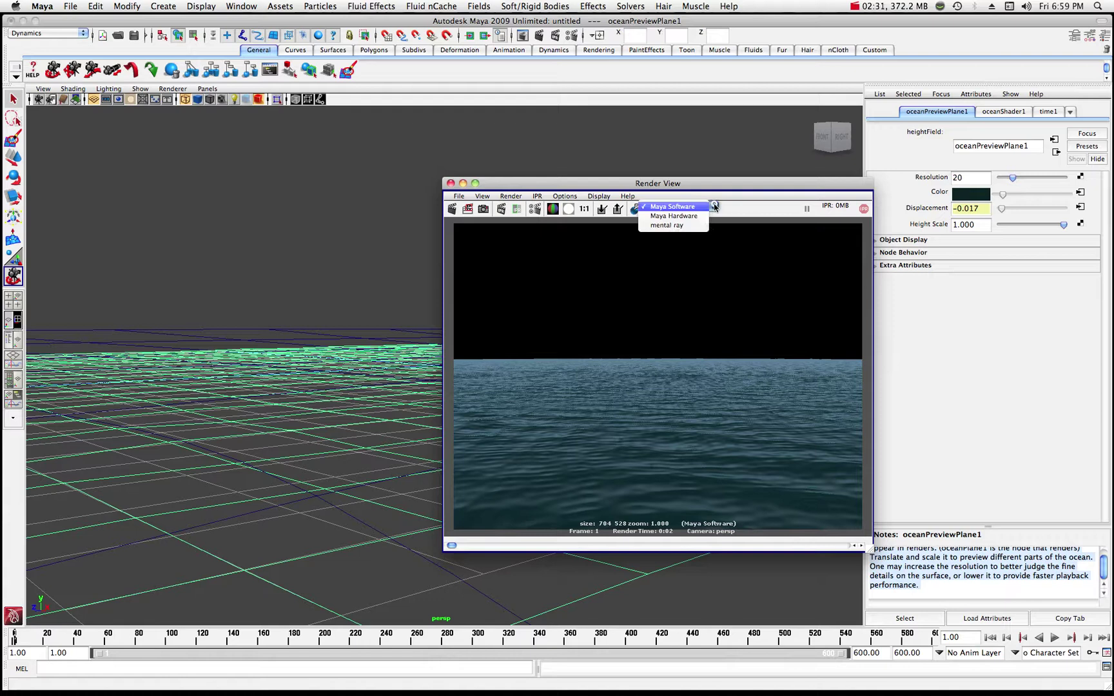
click(684, 226)
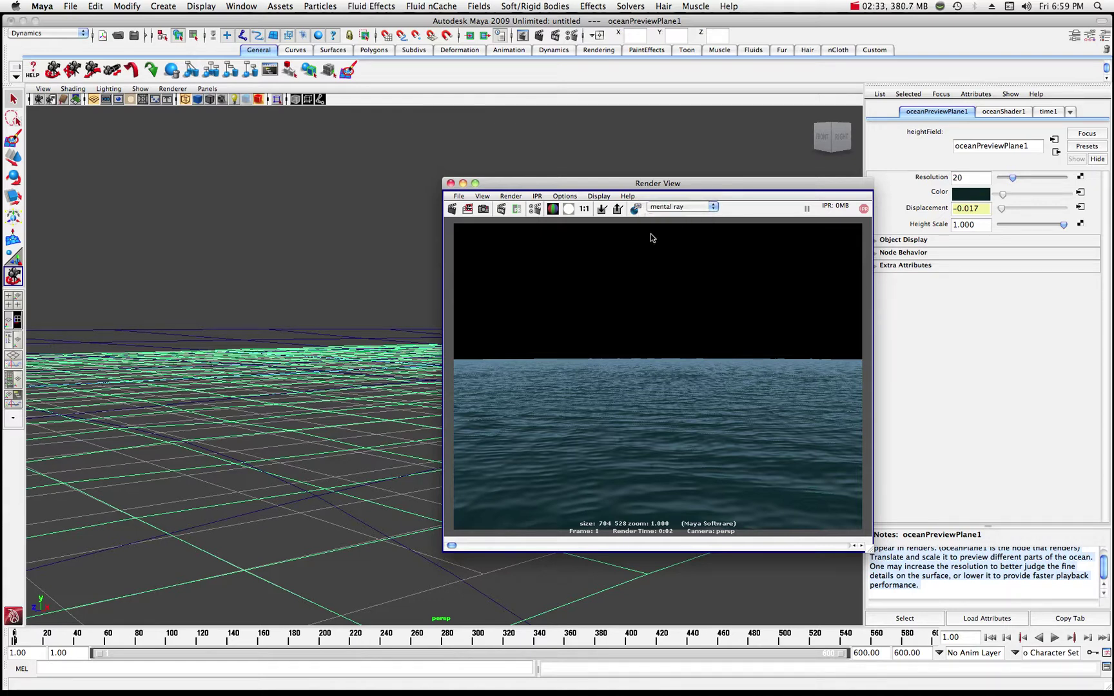
click(454, 211)
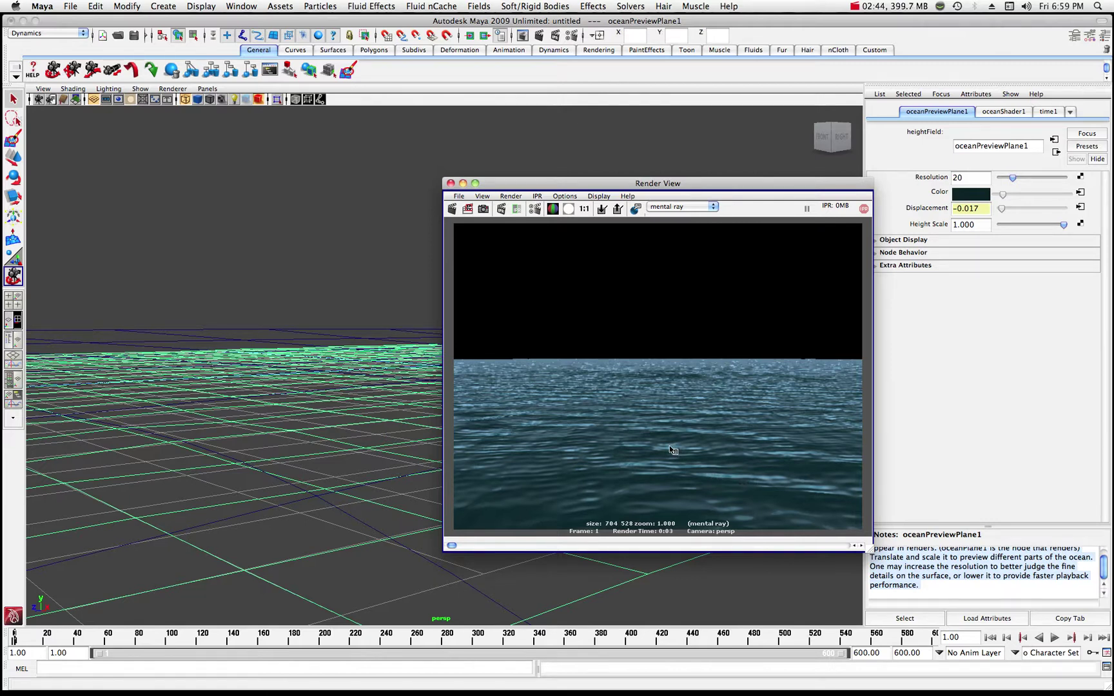
click(462, 183)
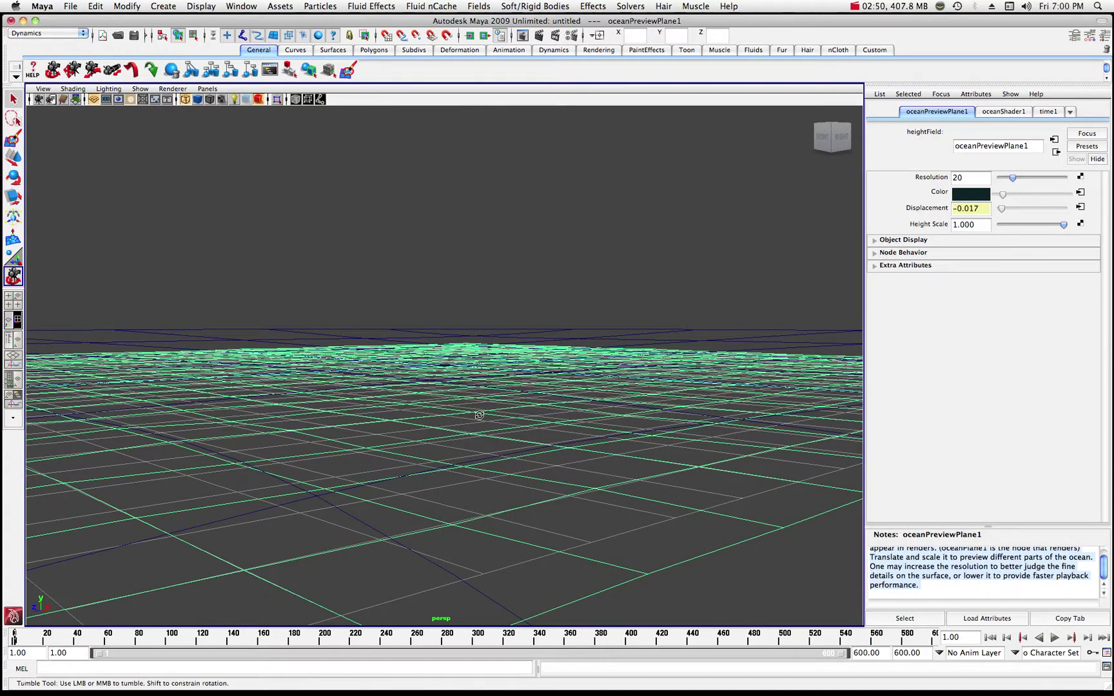
Return to the home perspective view and draw a polygon cube at the ocean plane's centre
scroll(406, 400, down, 3)
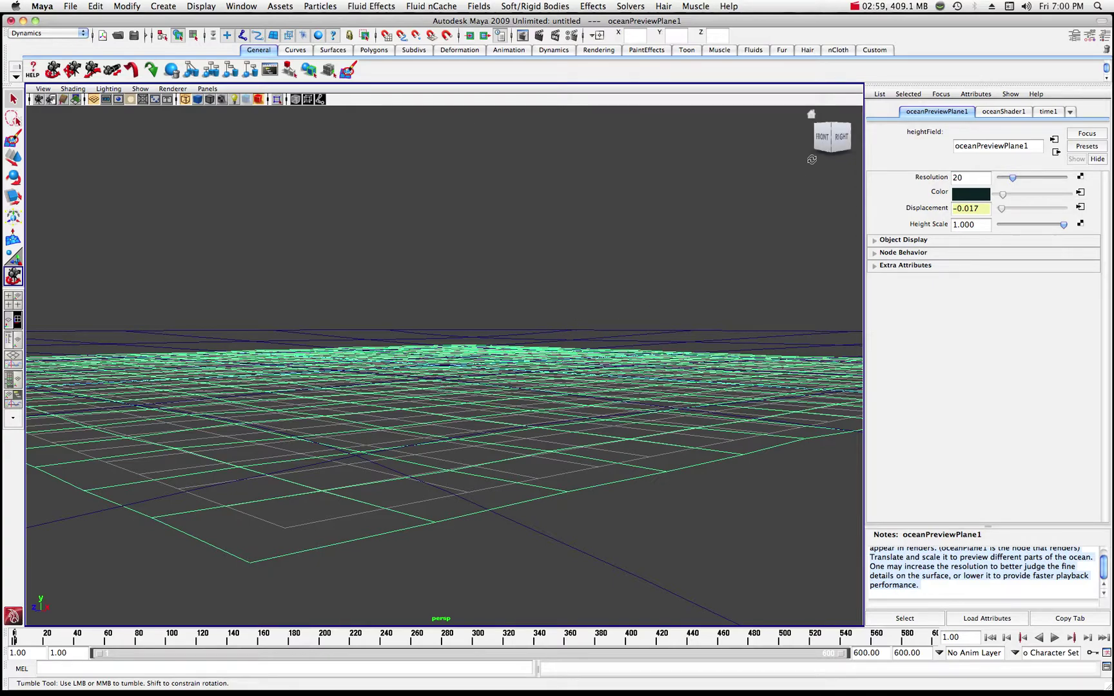
click(812, 115)
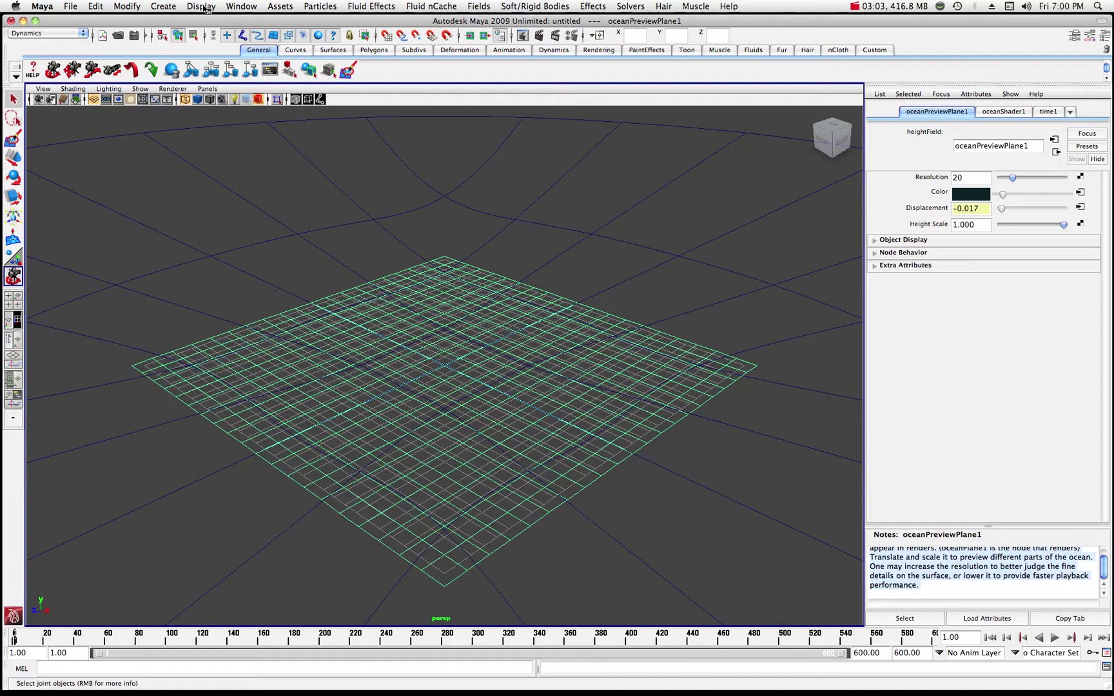
click(164, 6)
mouse_move(168, 40)
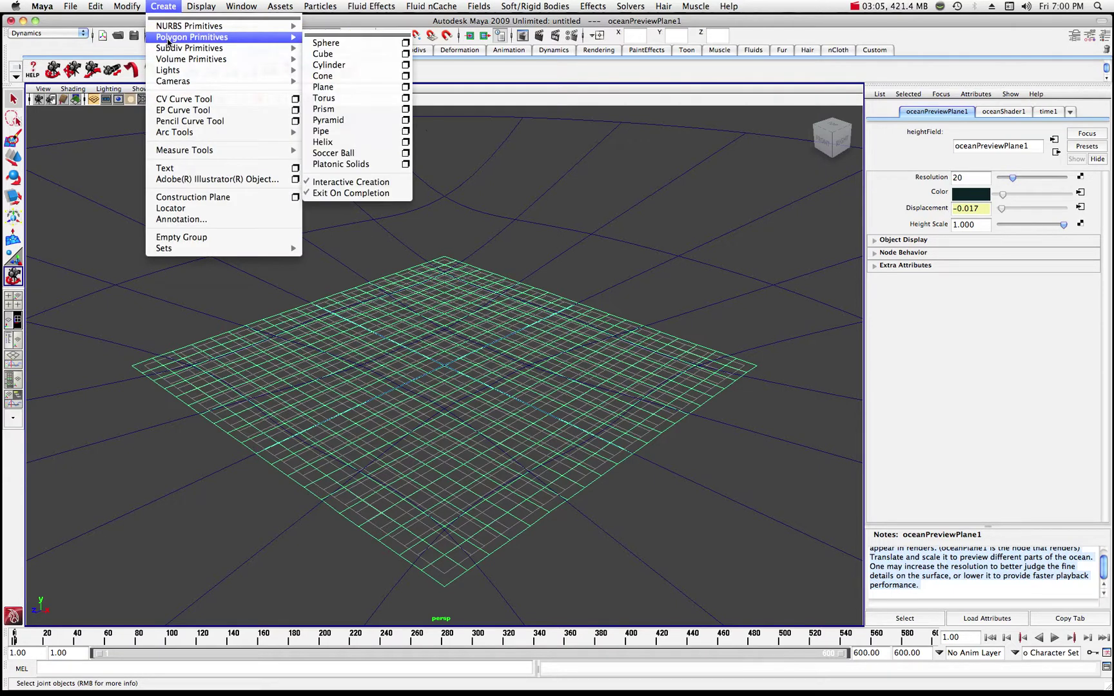
click(340, 57)
drag(443, 433, 439, 395)
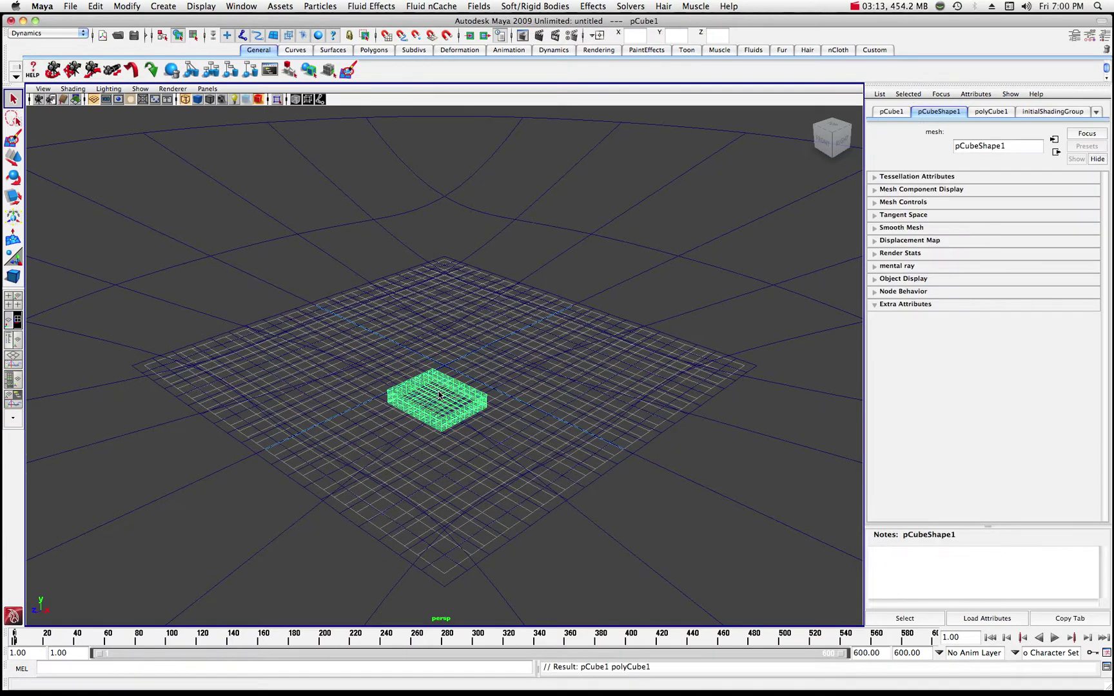
Show the scene smooth-shaded and orbit to a lower, closer angle over the ocean
click(198, 100)
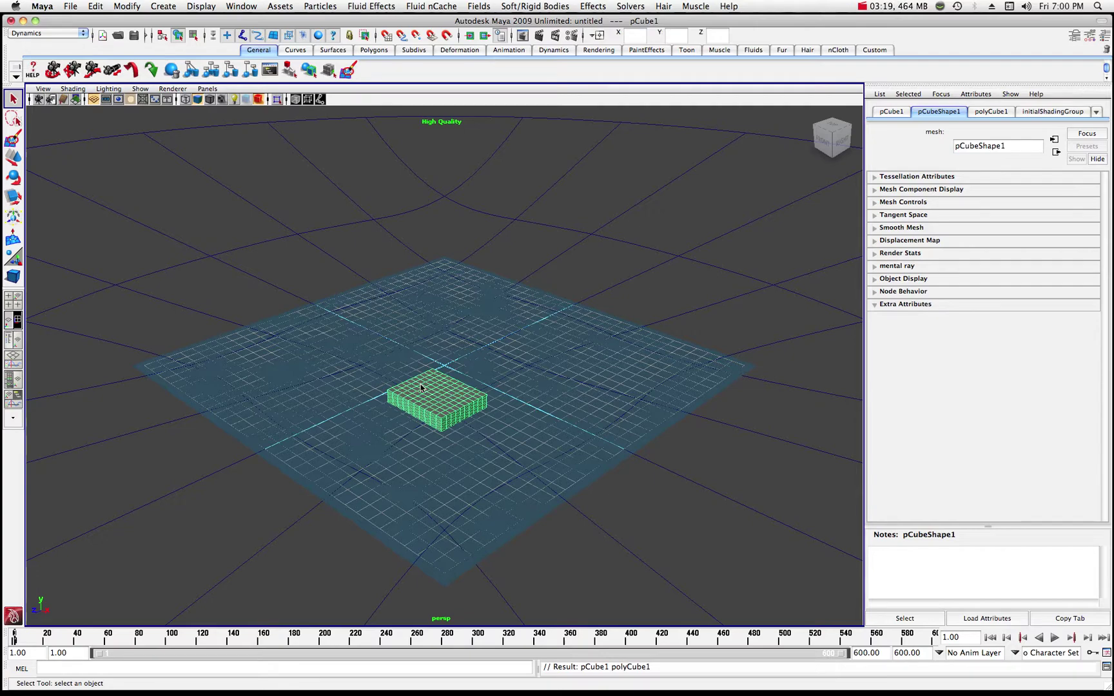
click(53, 69)
drag(296, 301, 294, 291)
scroll(297, 286, up, 10)
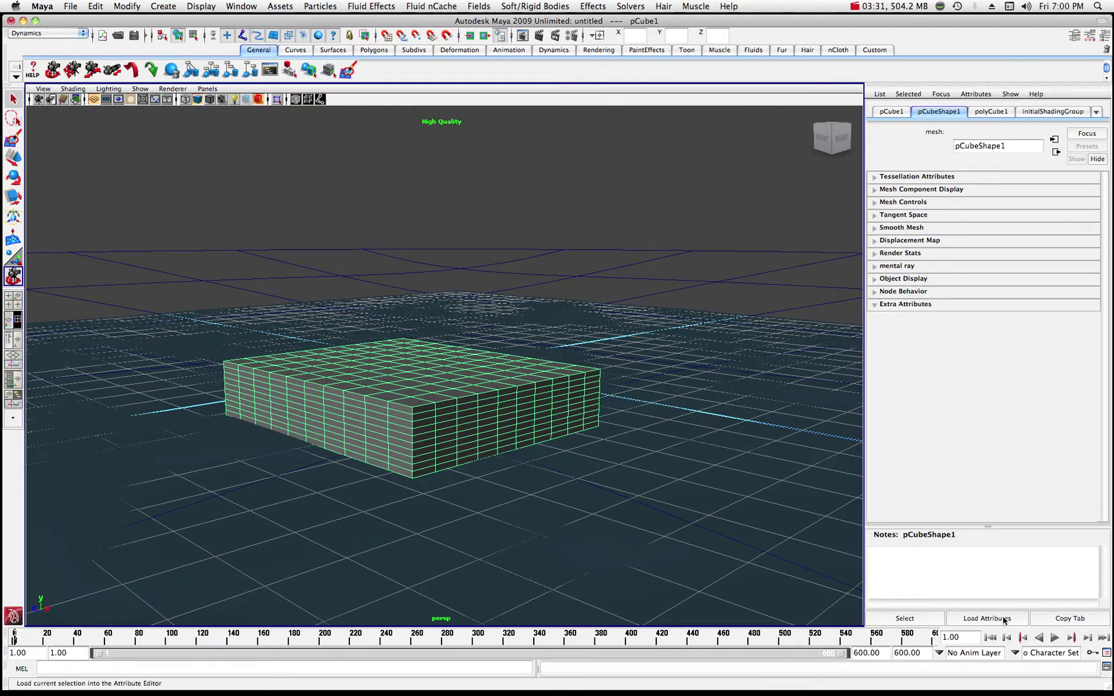
Play and replay the ocean animation, then stop at frame 1 and resume selecting
click(1055, 637)
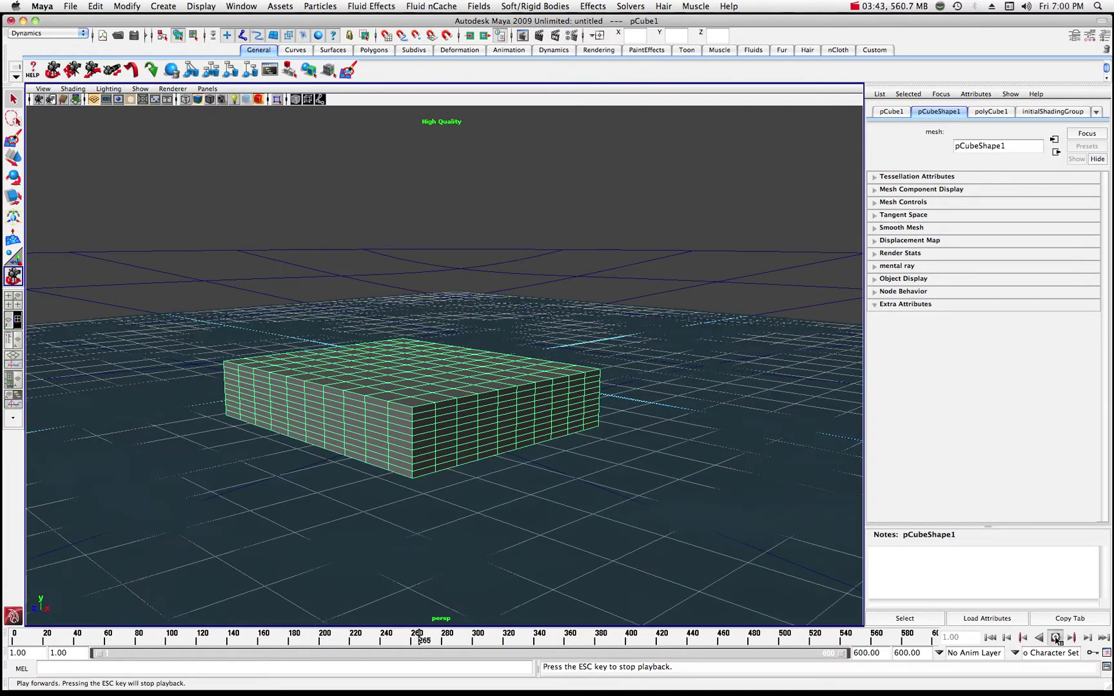
click(1055, 638)
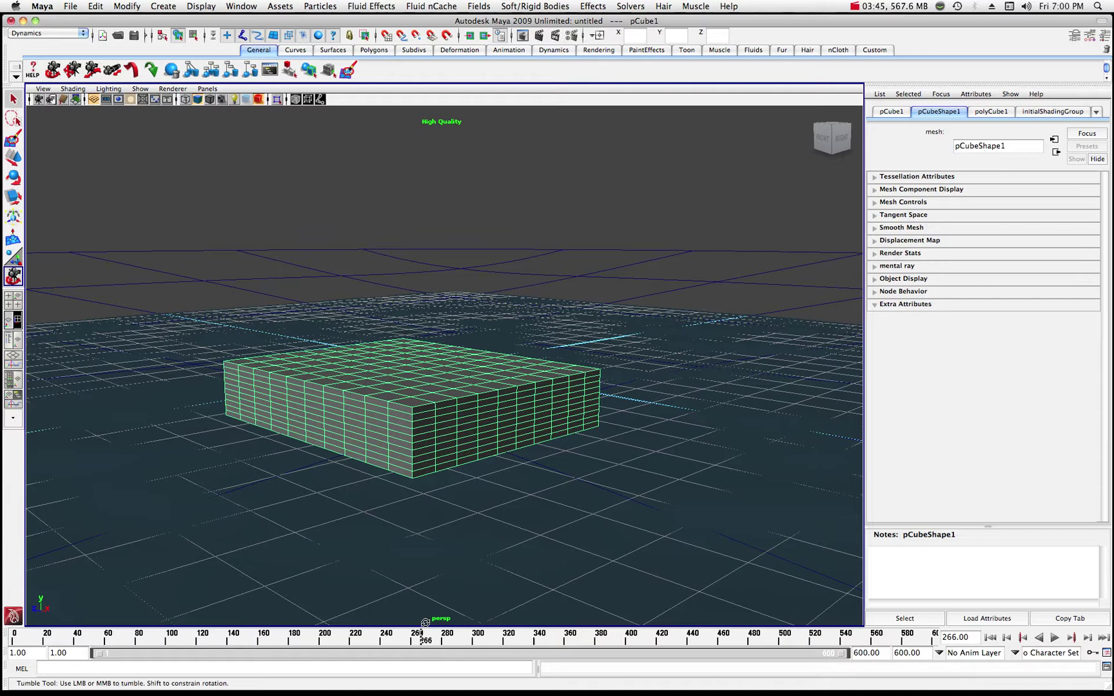
click(111, 639)
key(alt+v)
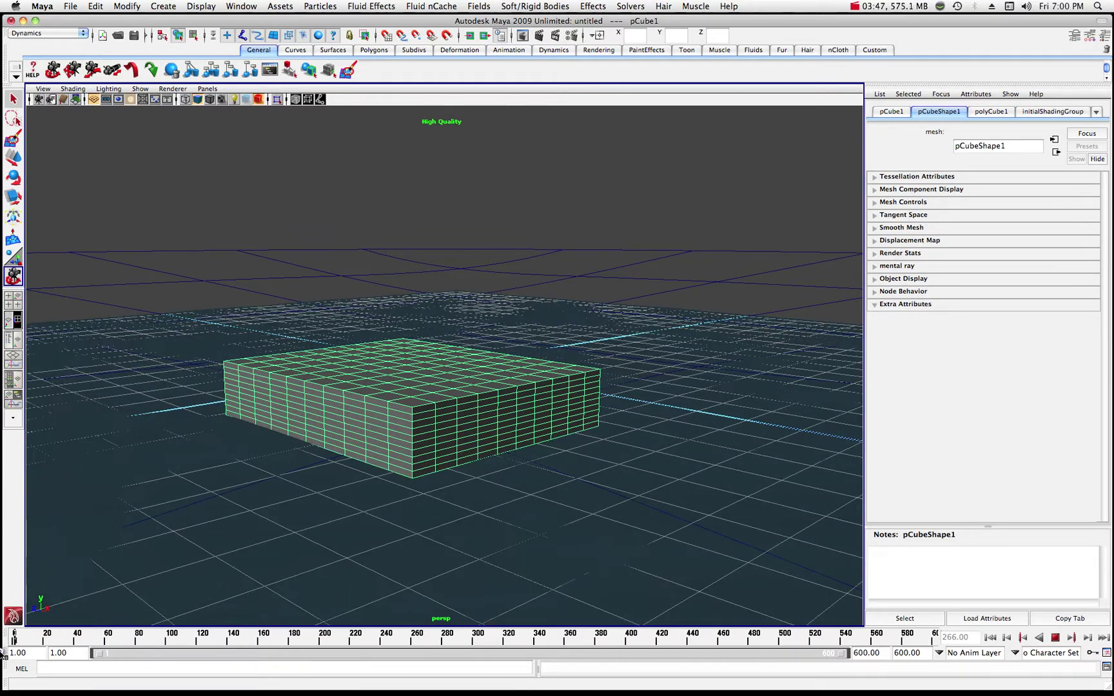
click(14, 638)
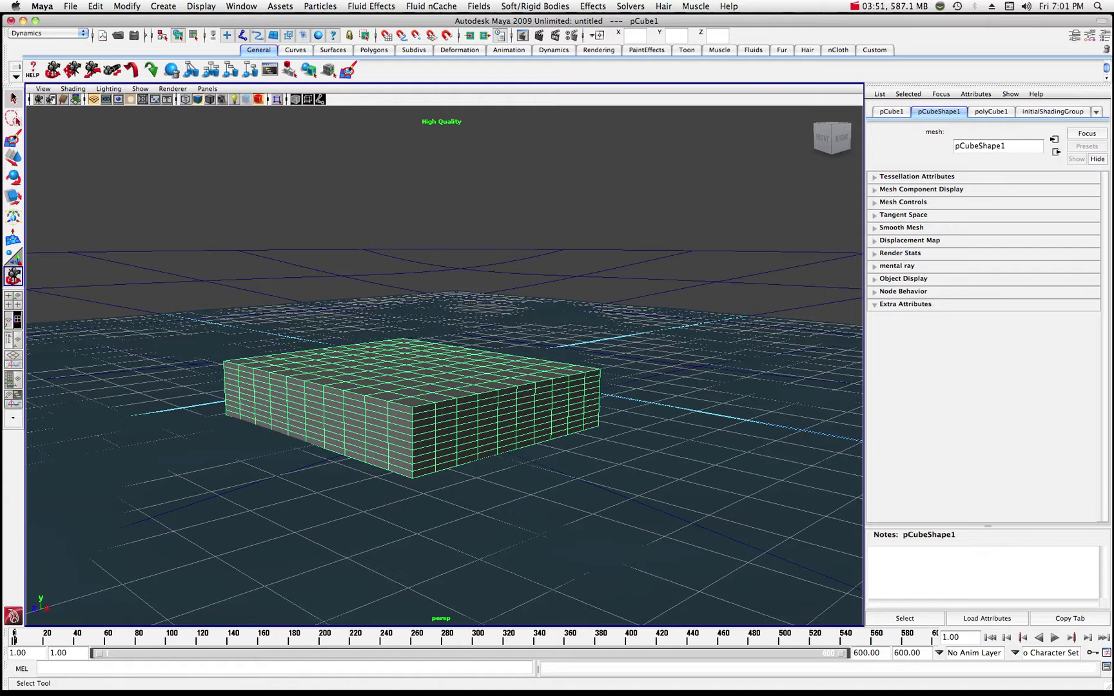
click(12, 99)
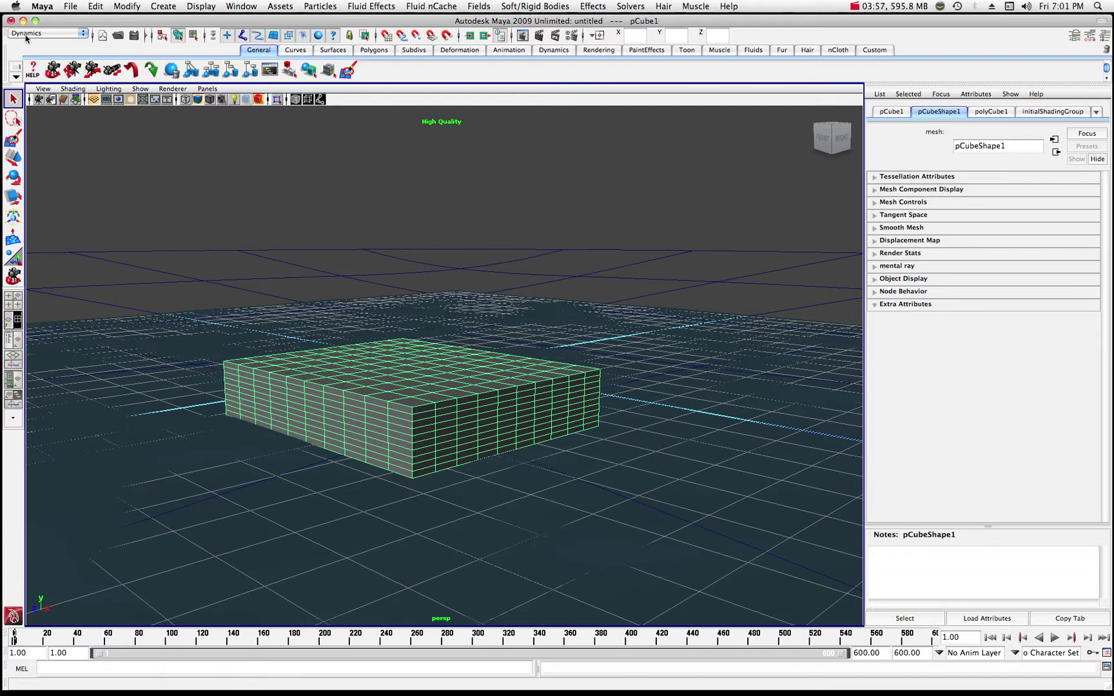
Make the selected cube a motor boat, creating locator1 with buoyancy and throttle controls
click(372, 8)
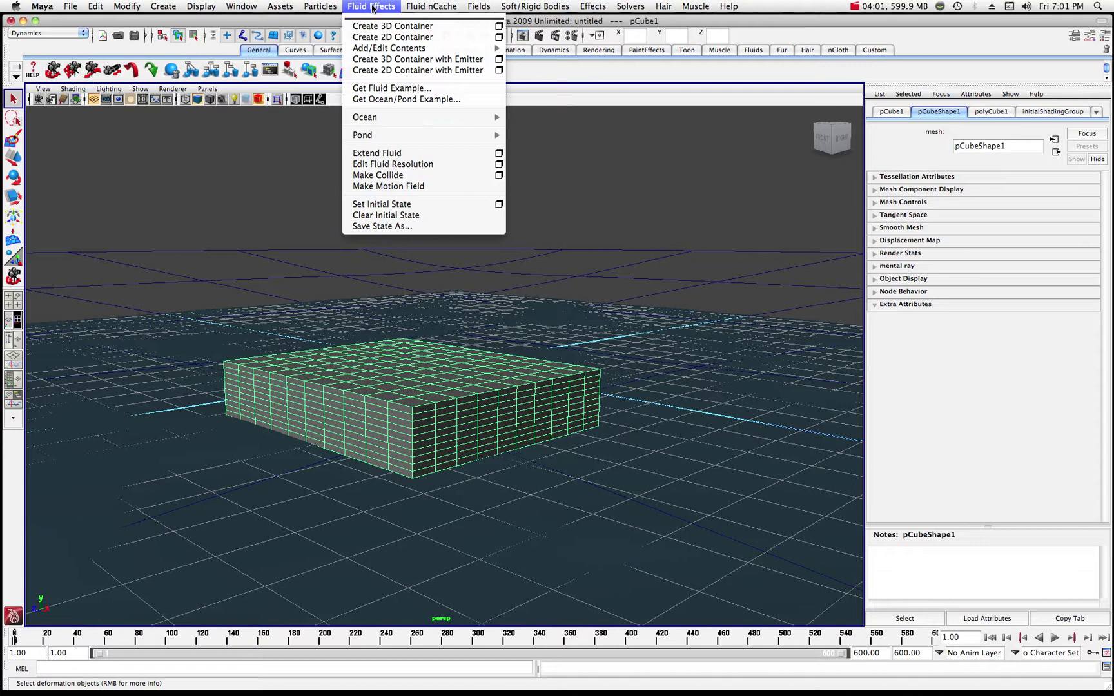
mouse_move(416, 120)
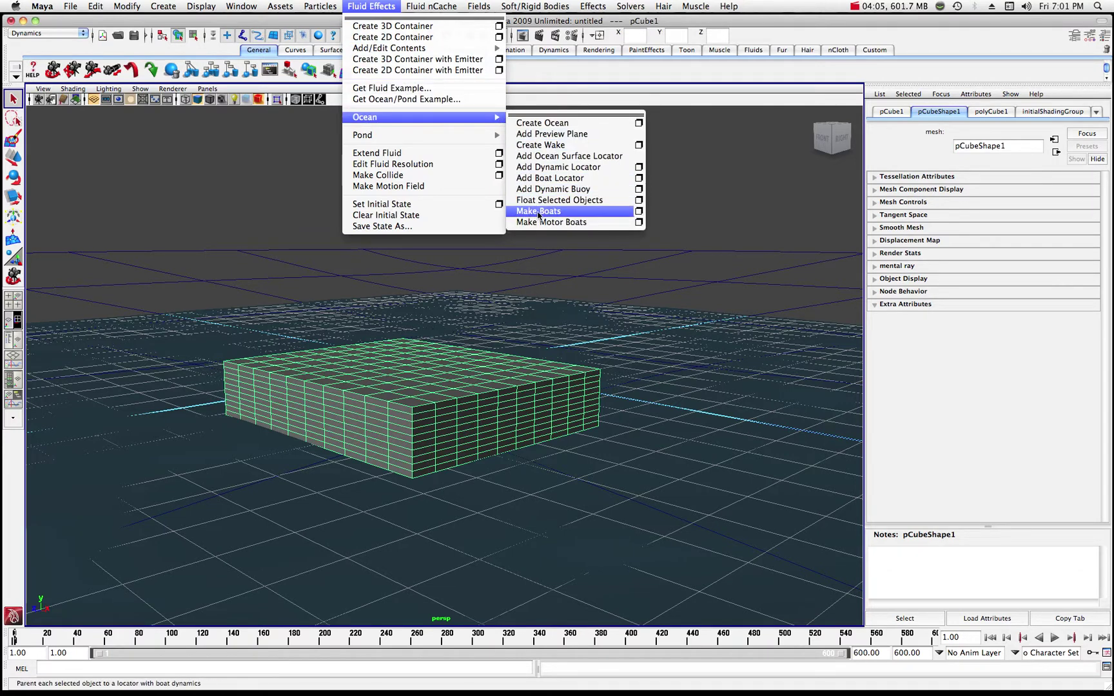
click(581, 222)
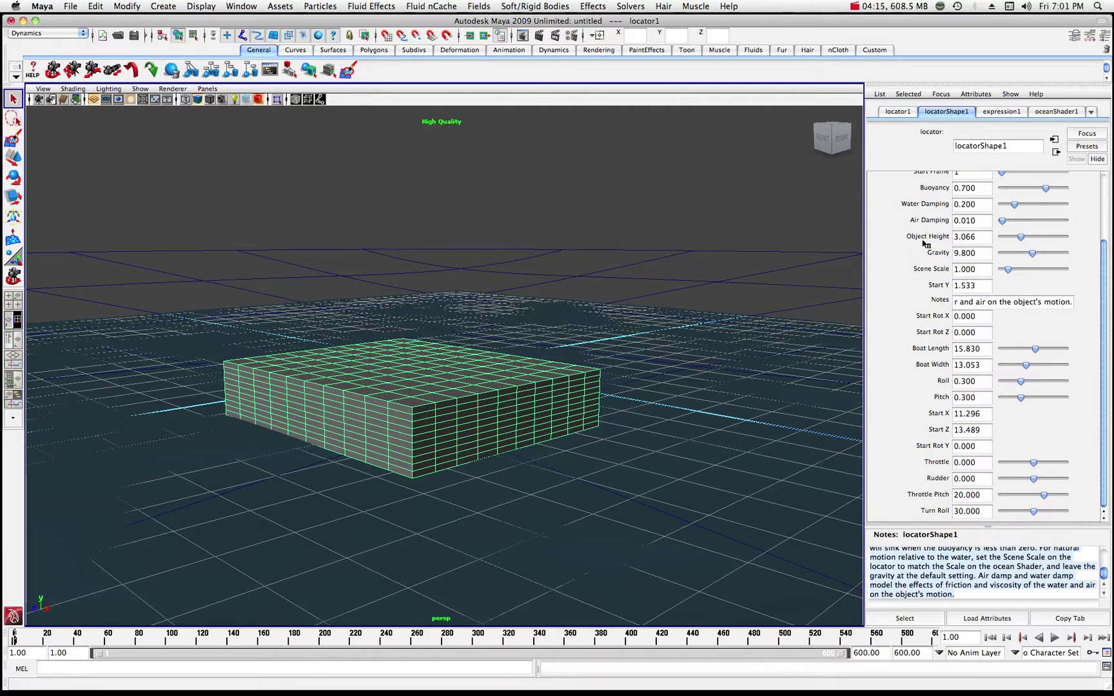
scroll(923, 242, up, 5)
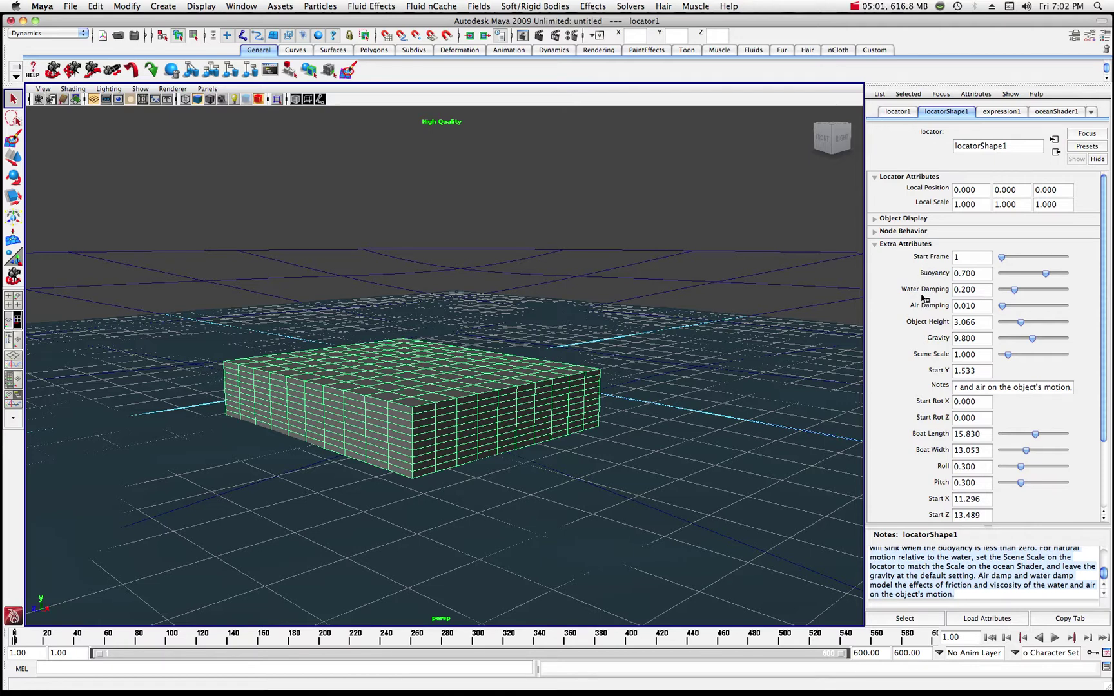
scroll(922, 301, down, 3)
scroll(923, 304, down, 1)
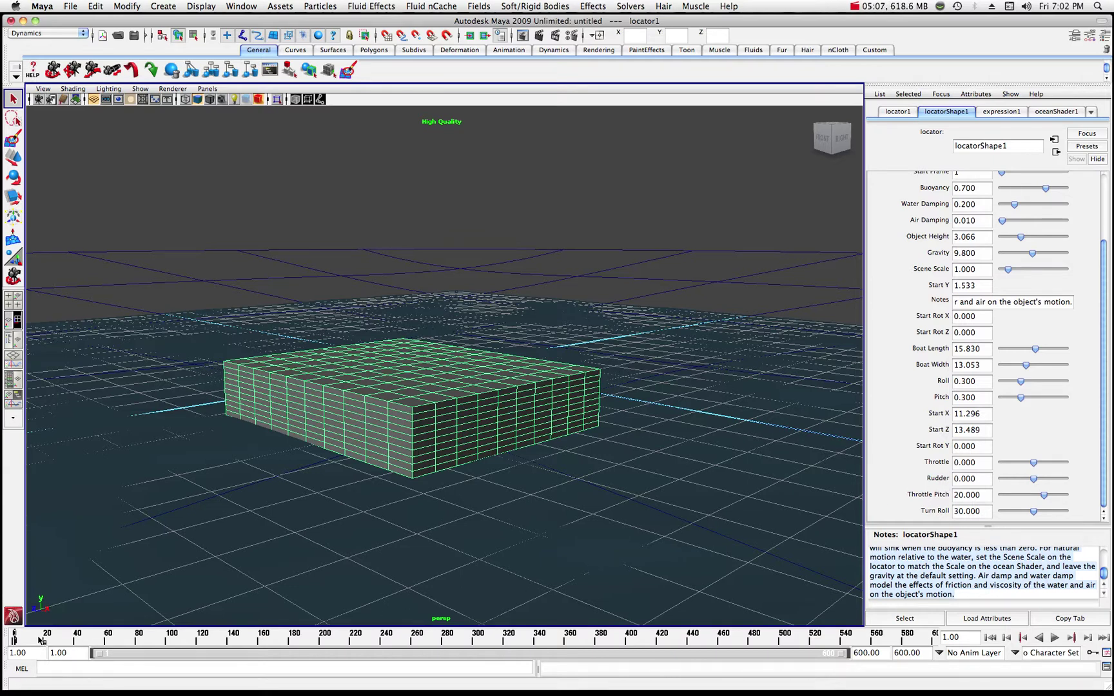
key(alt+v)
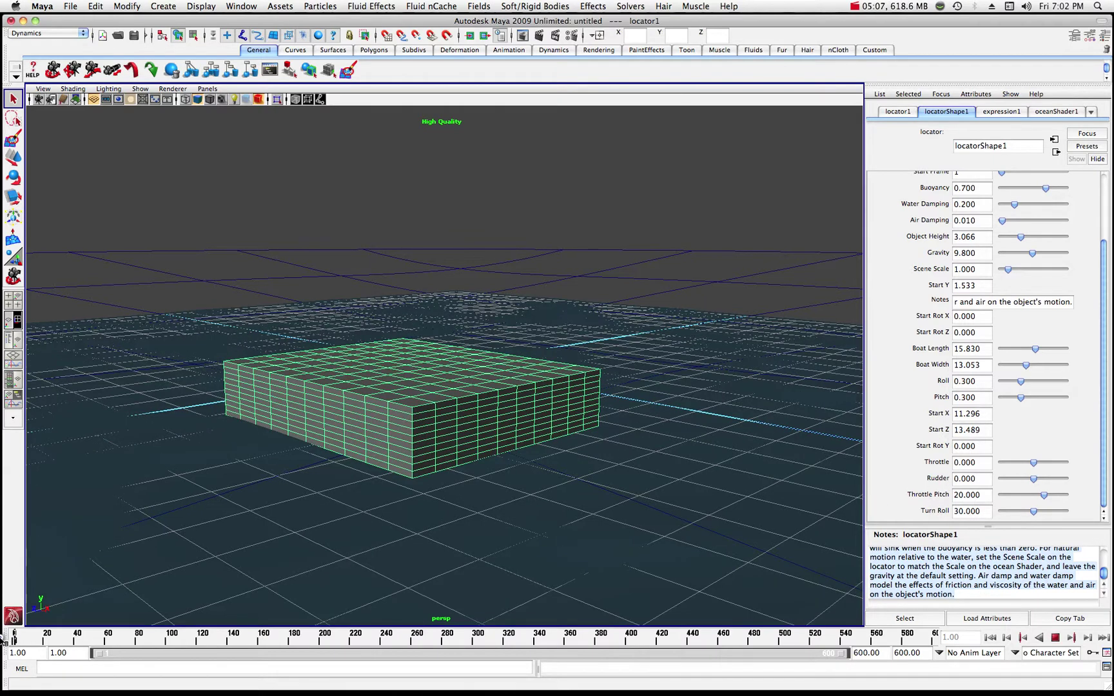
click(1055, 637)
Set locator1's Rudder to 45.414 and Throttle to 1.652, previewing from frame 1
drag(455, 643, 14, 653)
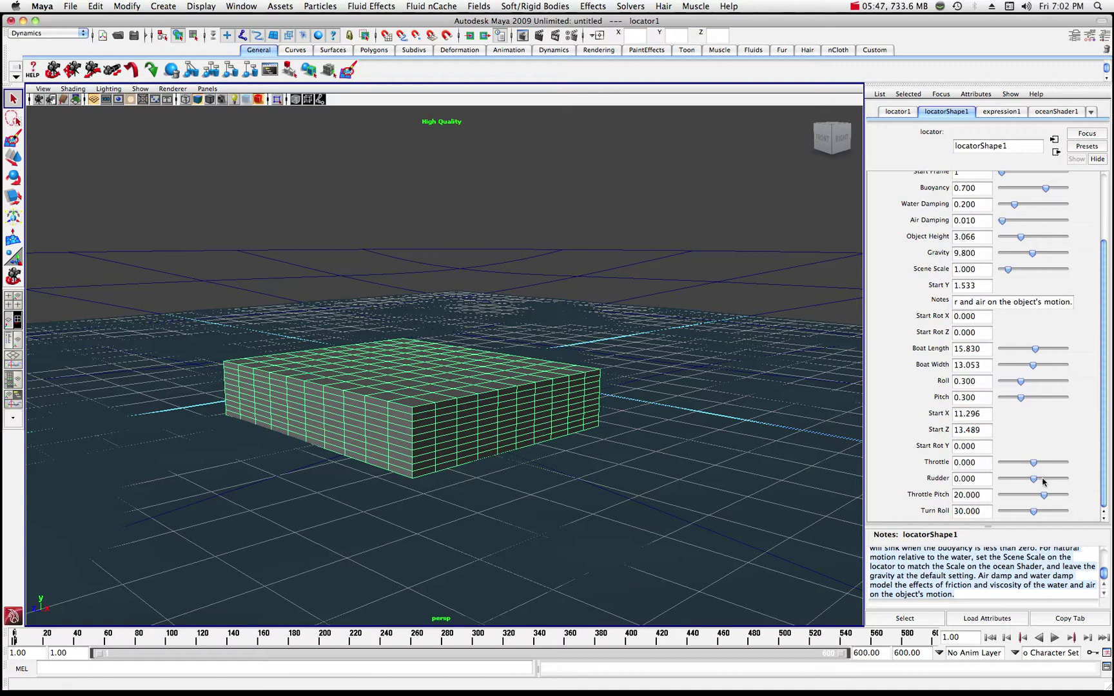
drag(1032, 479, 1048, 481)
drag(1049, 481, 1049, 481)
scroll(936, 480, up, 3)
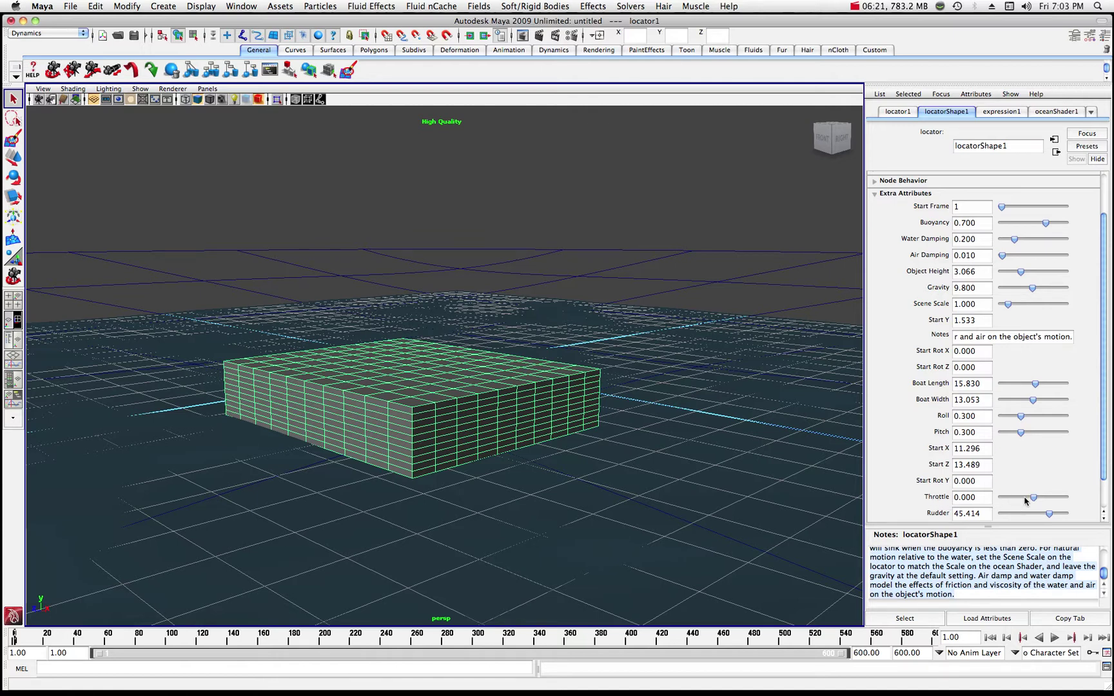
drag(1032, 497, 1036, 498)
drag(51, 641, 13, 641)
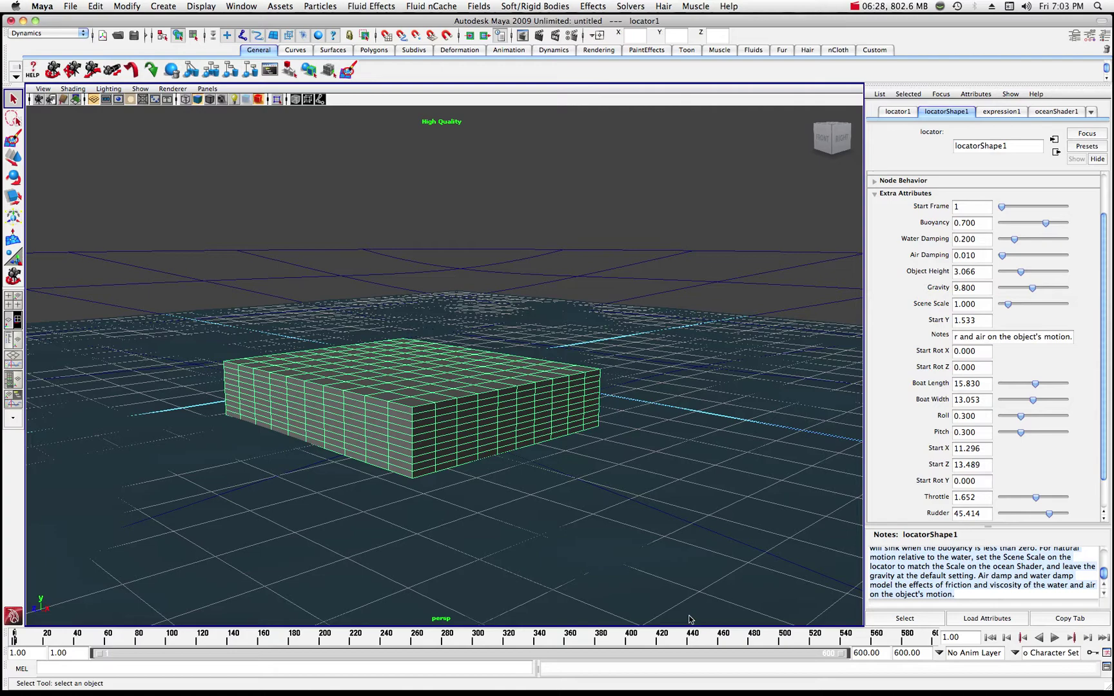
Play the animation and drag Throttle to -5.321 so the boat reverses
click(1055, 637)
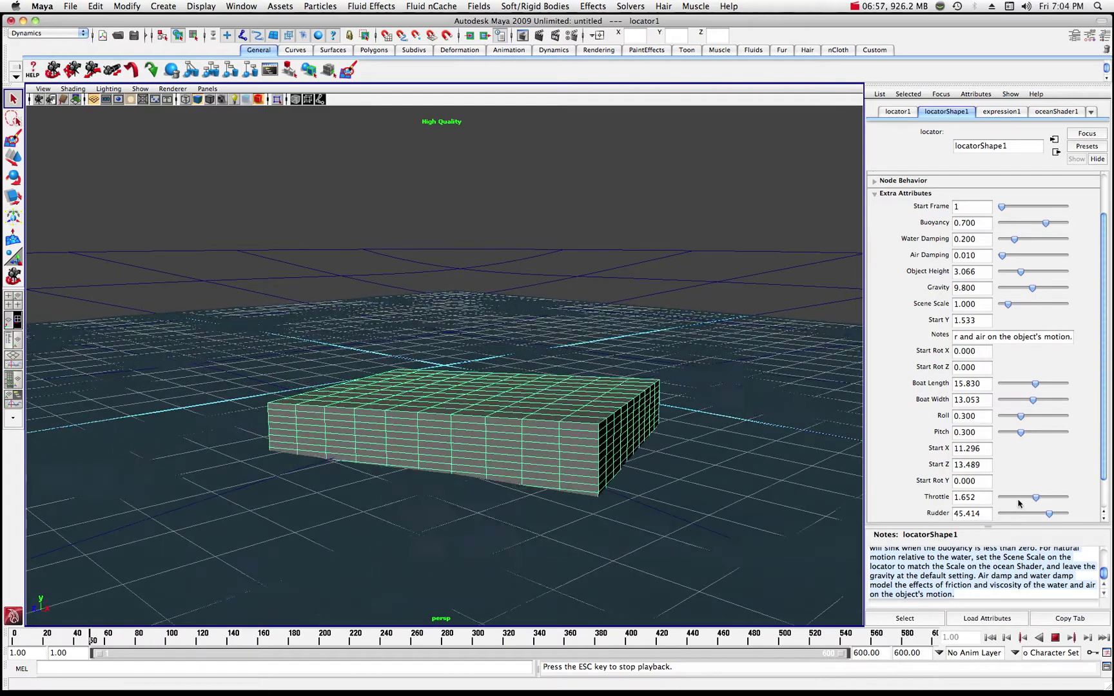
mouse_move(1036, 497)
mouse_down()
mouse_move(1053, 499)
mouse_move(1025, 503)
mouse_up()
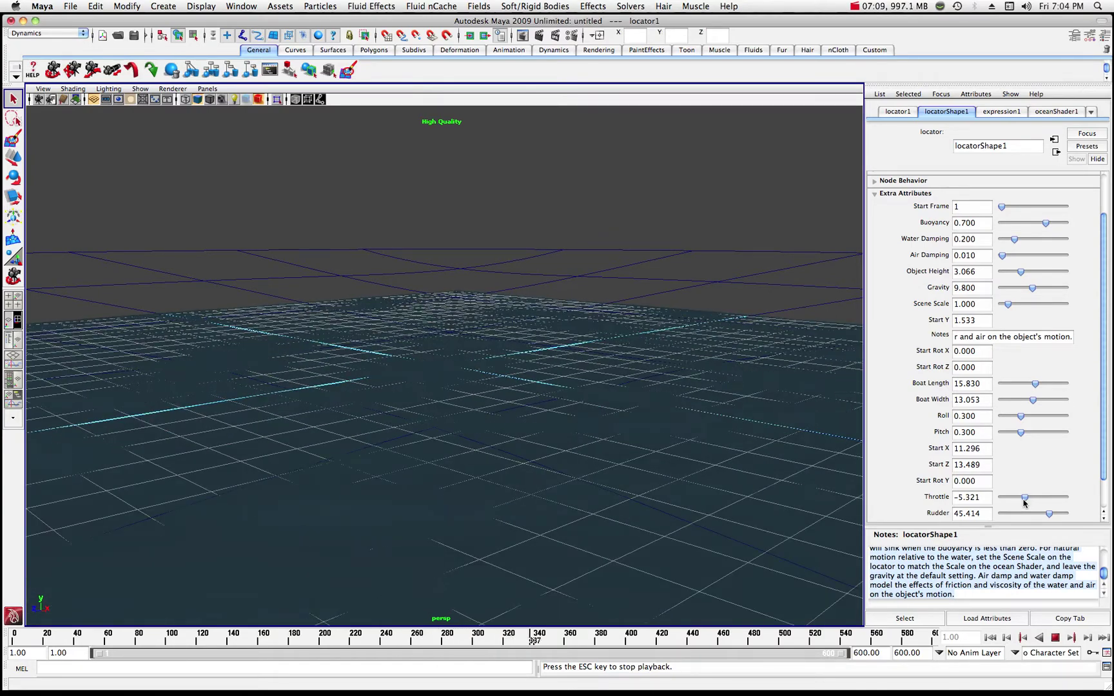
Dolly out and replay, sweeping Throttle through reverse and forward to end at 5.321
click(1057, 638)
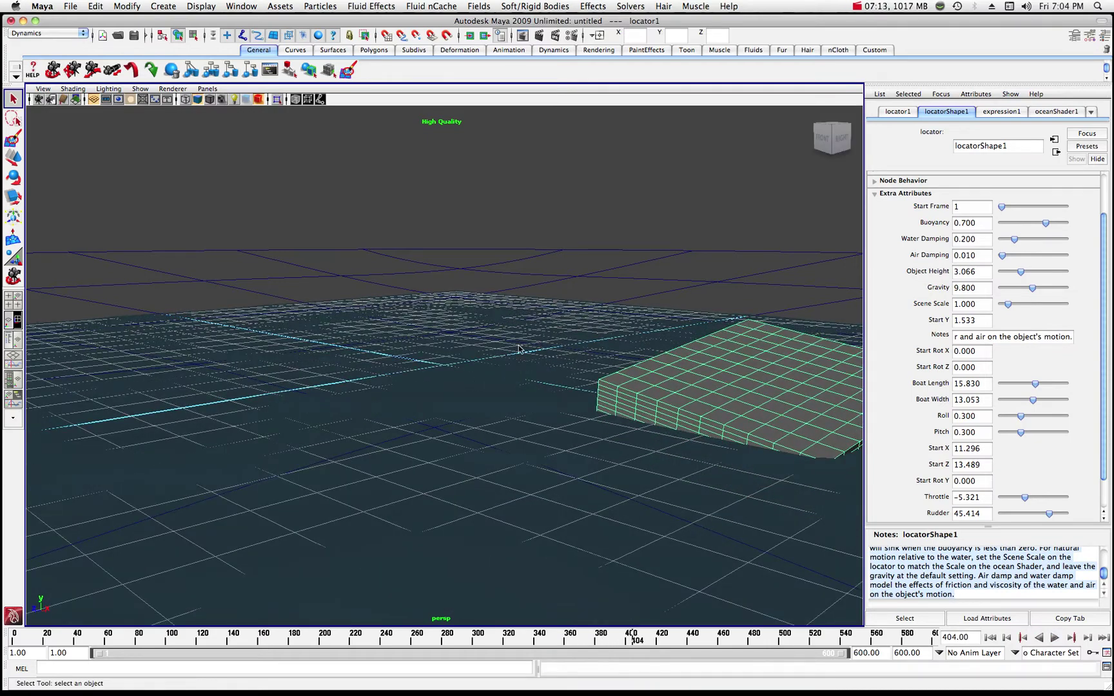
scroll(474, 346, down, 5)
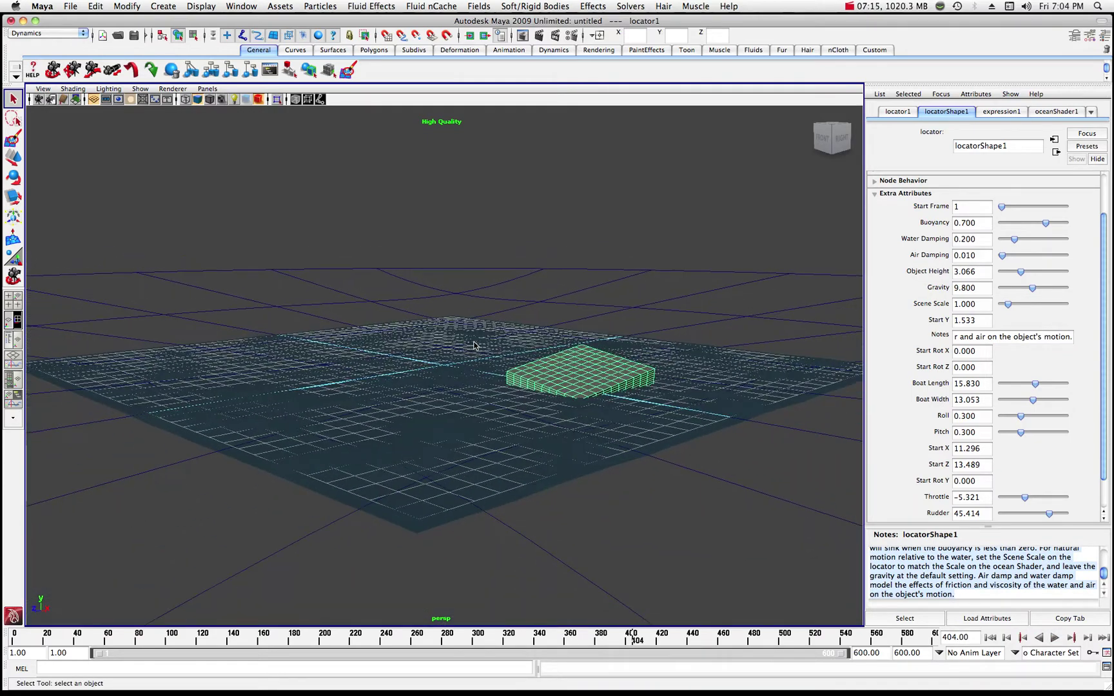
click(1055, 638)
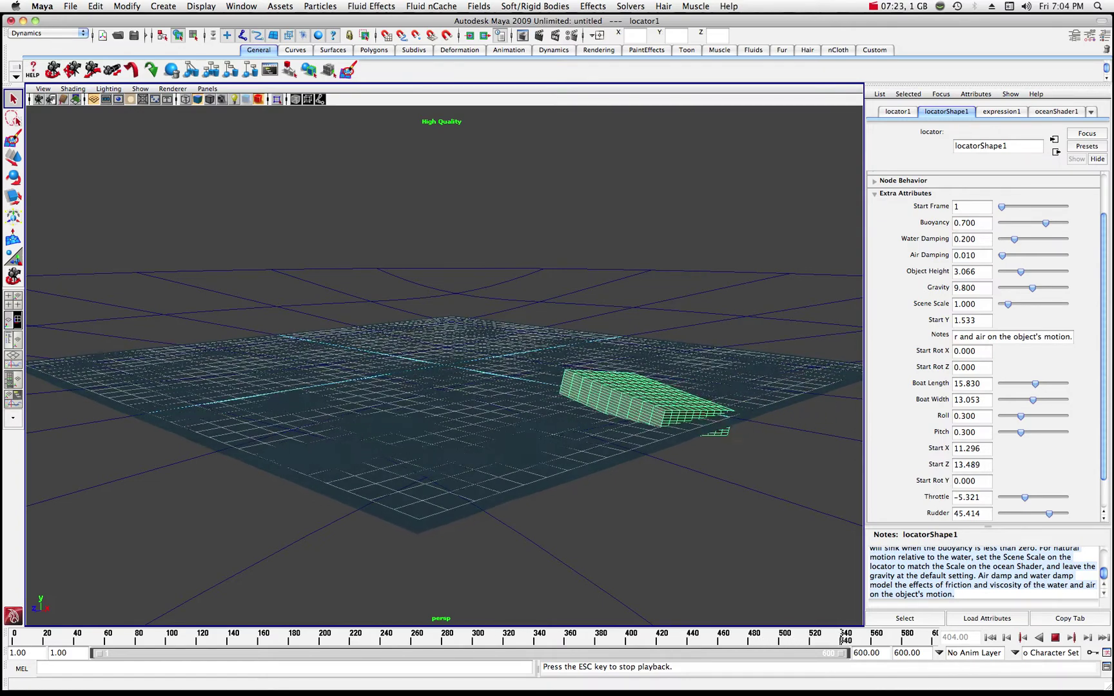
drag(1024, 497, 1009, 496)
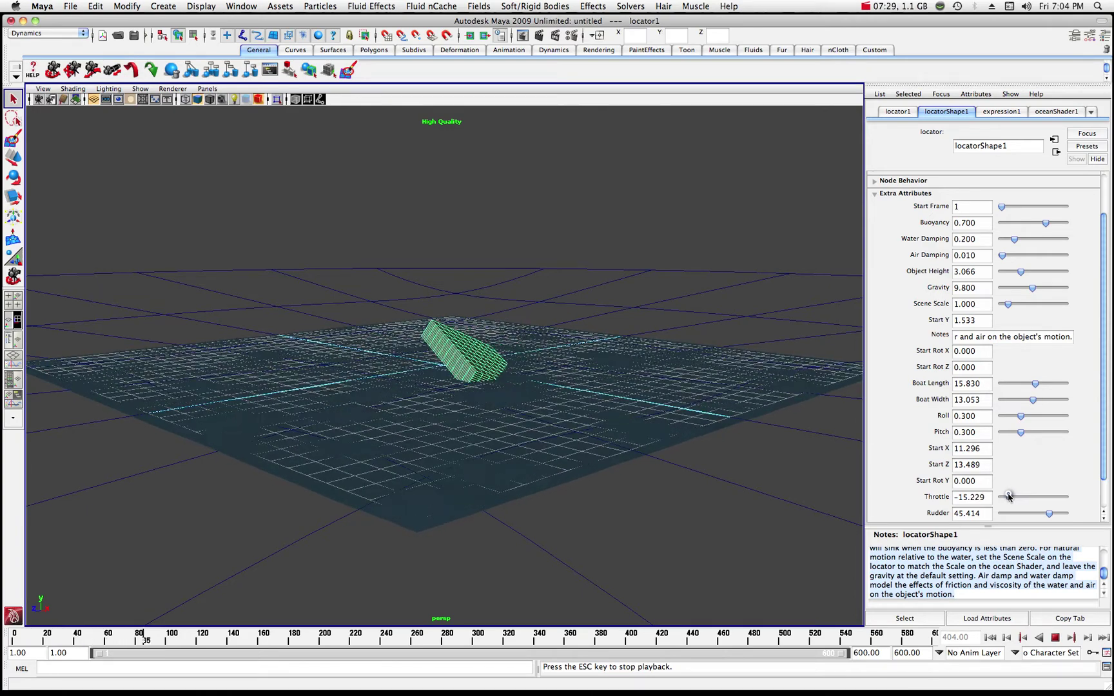
drag(1009, 496, 1047, 499)
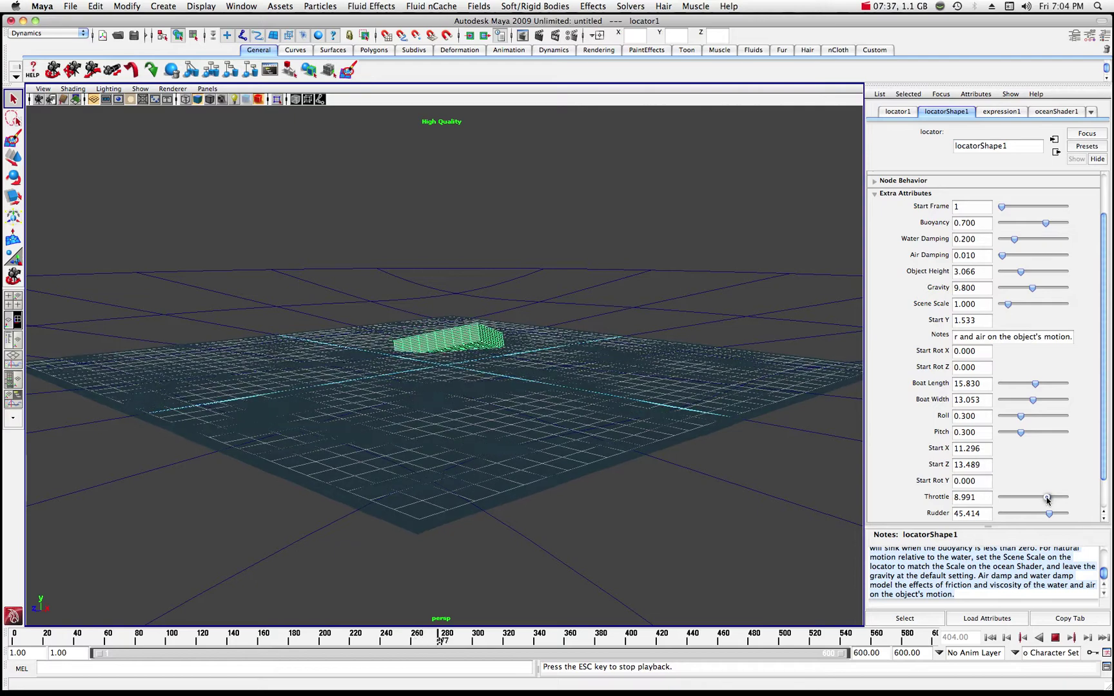
drag(1046, 499, 1034, 498)
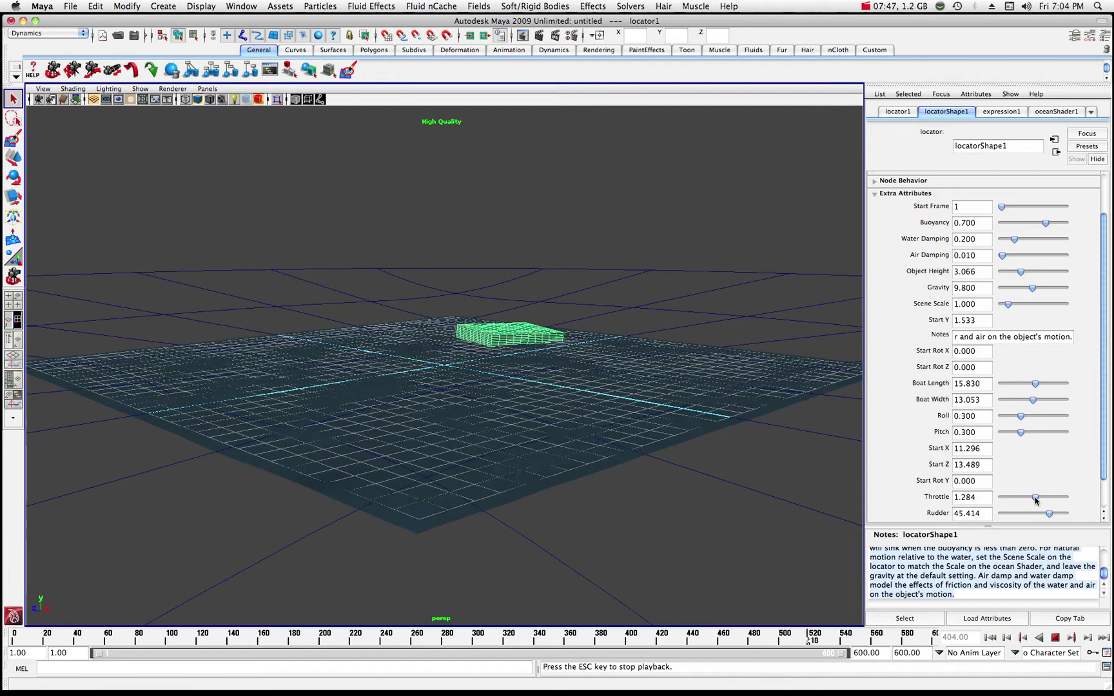
mouse_move(1034, 498)
mouse_down()
mouse_move(1046, 501)
mouse_move(1033, 497)
mouse_up()
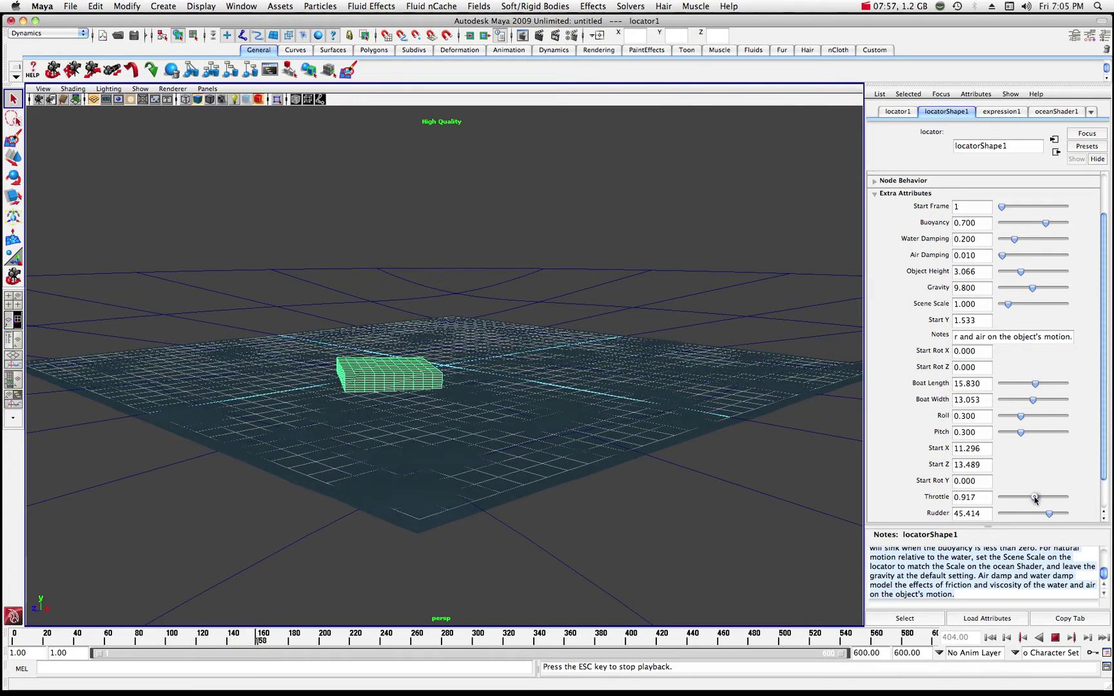
drag(1033, 496, 1041, 498)
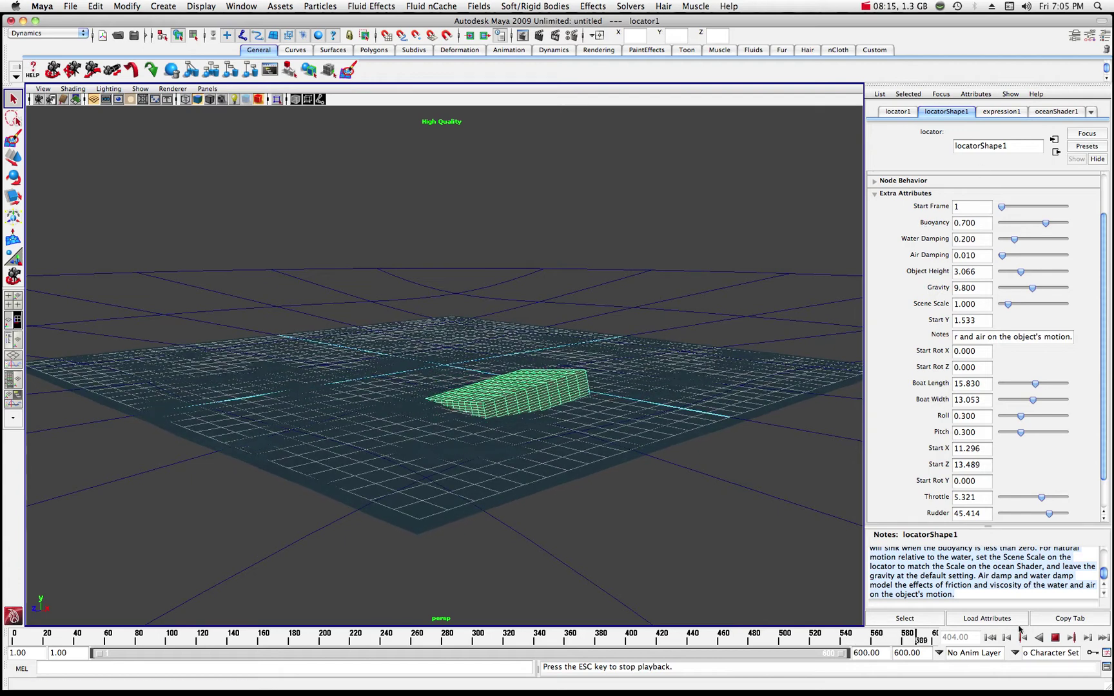
Stop playback, show locator1 in the Channel Box, and expand its expression1 and oceanShader1 inputs
click(1055, 638)
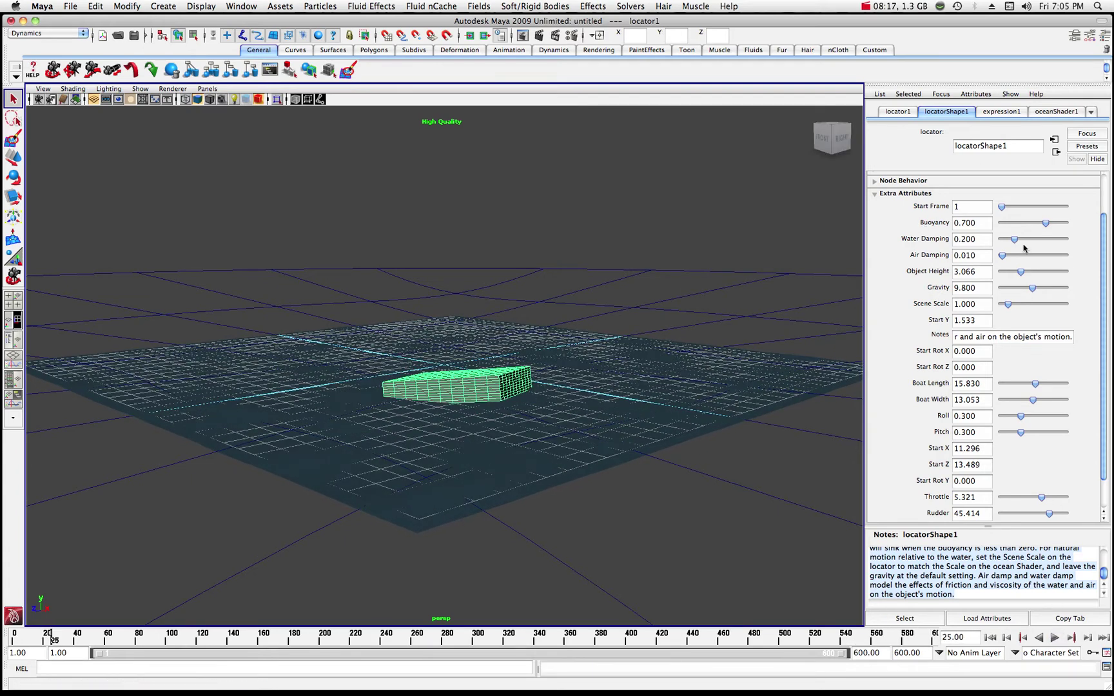
click(1106, 38)
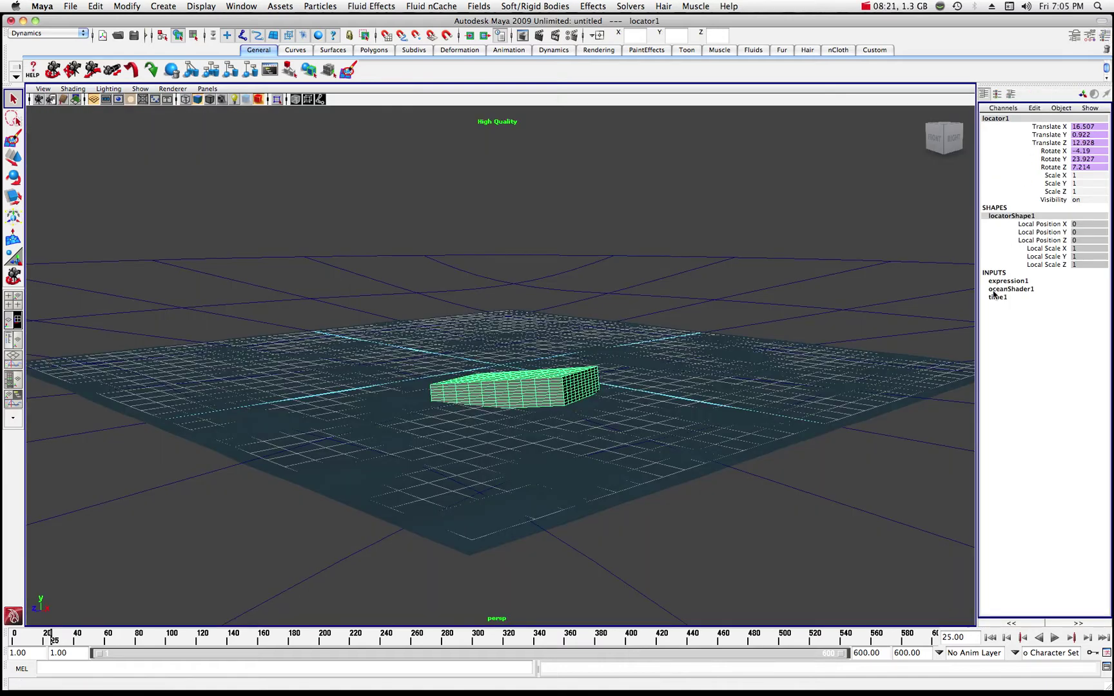
click(1002, 282)
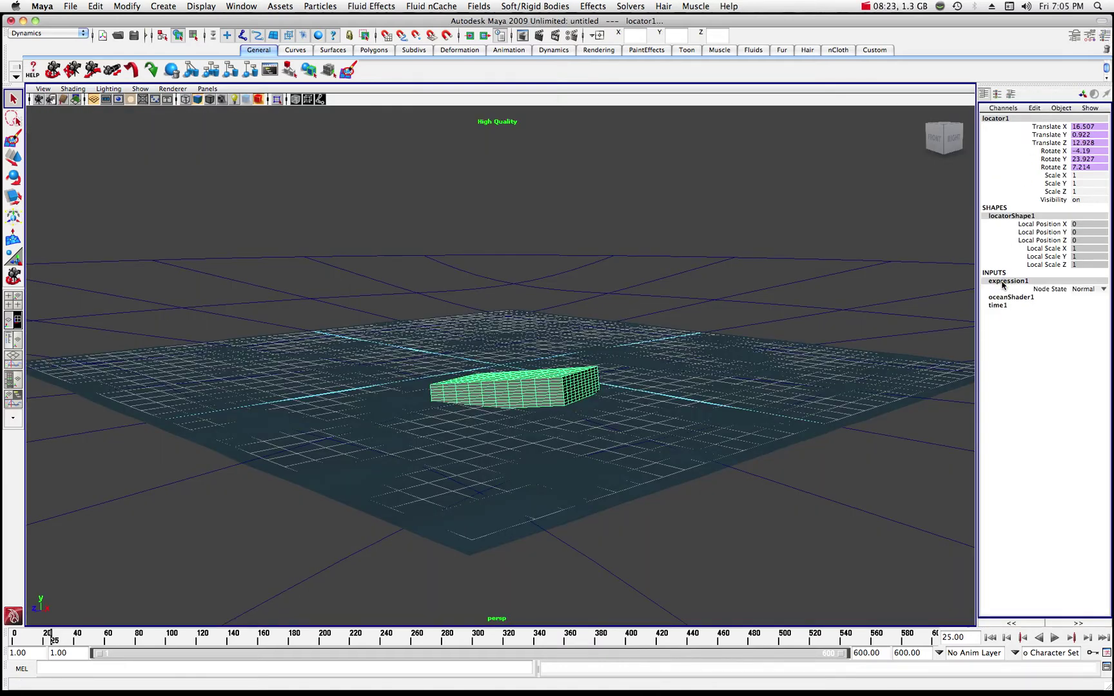
click(1005, 298)
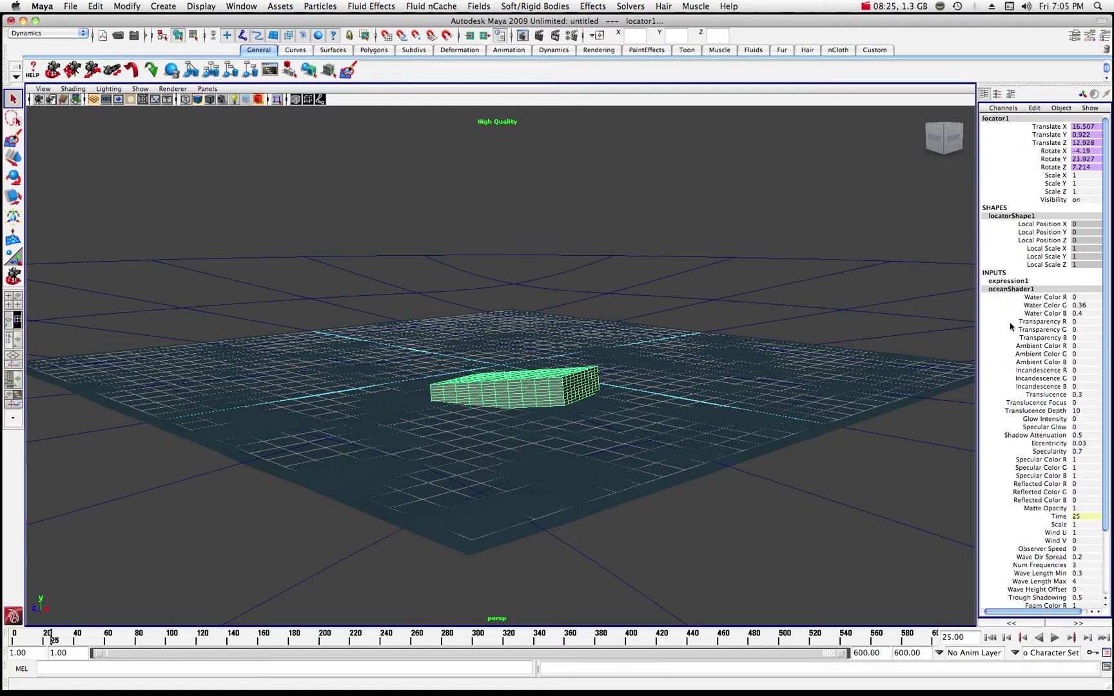